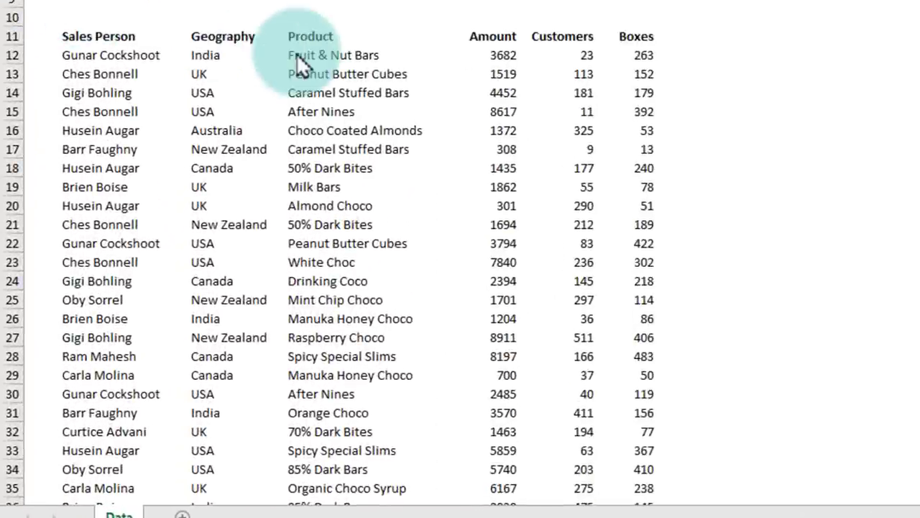
Convert the sales data range C11:H641 into a table with headers.
{"action": "key", "text": "ctrl+t"}
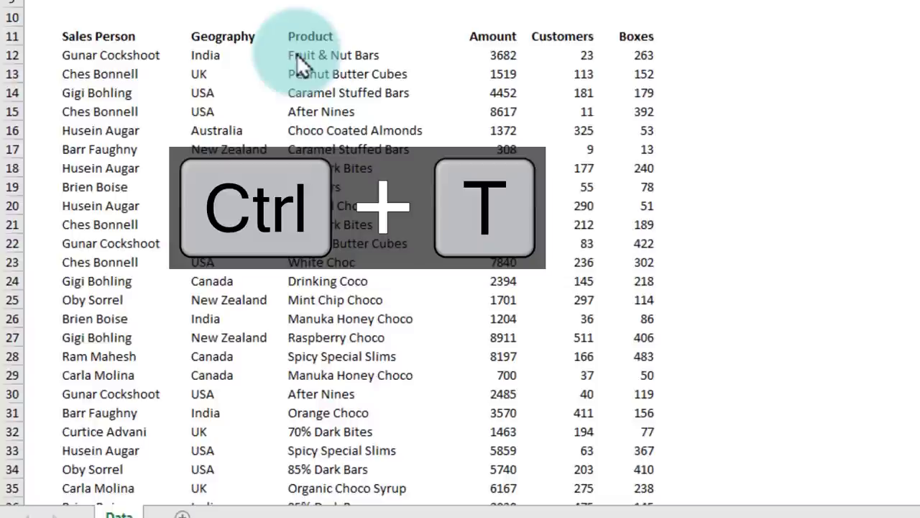
{"action": "key", "text": "Return"}
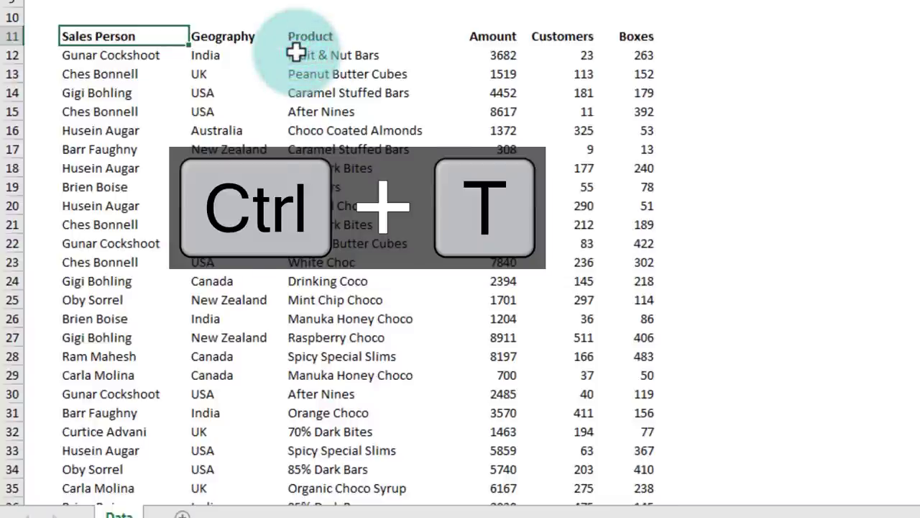
{"action": "left_click", "coordinate": [297, 109]}
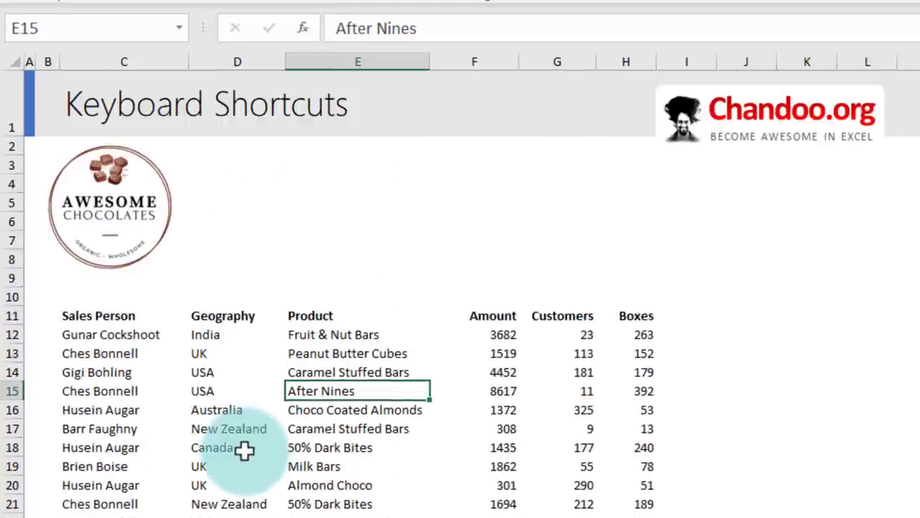
{"action": "key", "text": "ctrl+t"}
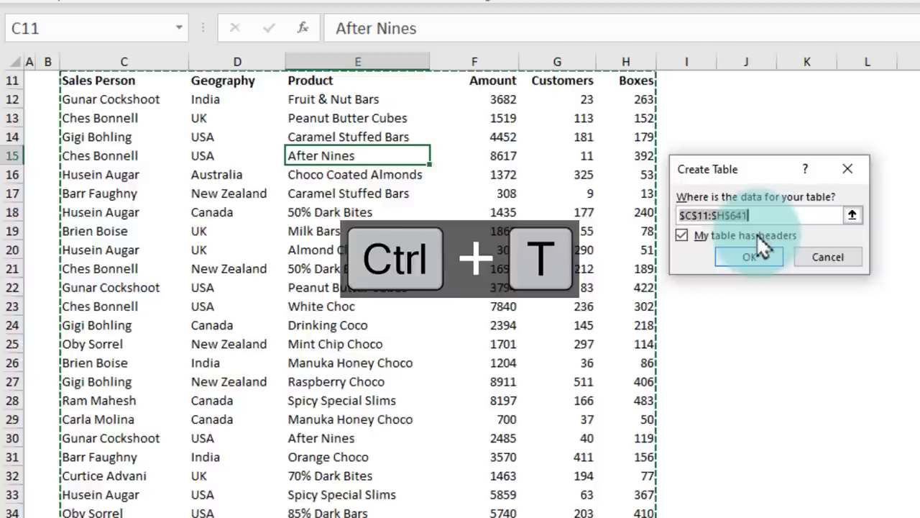
{"action": "scroll", "coordinate": [719, 229], "scroll_direction": "up", "scroll_amount": 2}
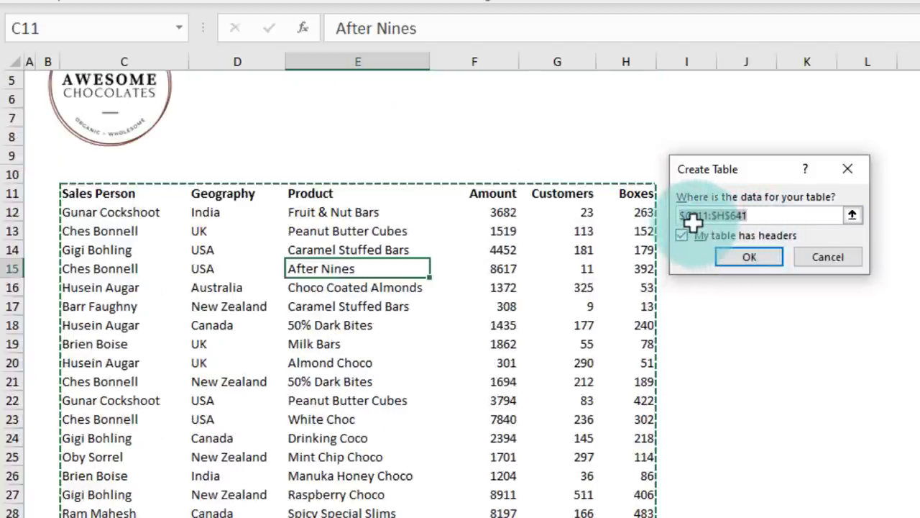
{"action": "left_click", "coordinate": [755, 253]}
{"action": "left_click", "coordinate": [298, 233]}
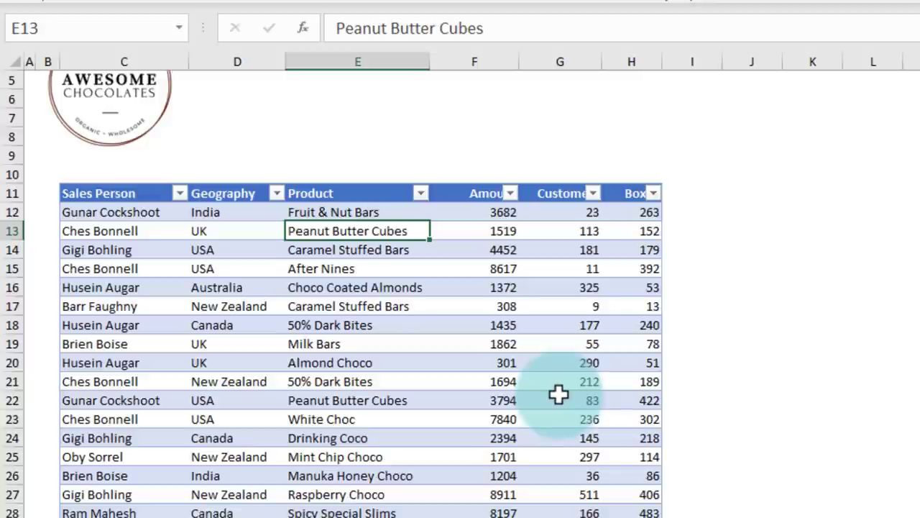
Open the table style gallery and examine how the table's headers behave further down the data.
{"action": "left_click", "coordinate": [481, 33]}
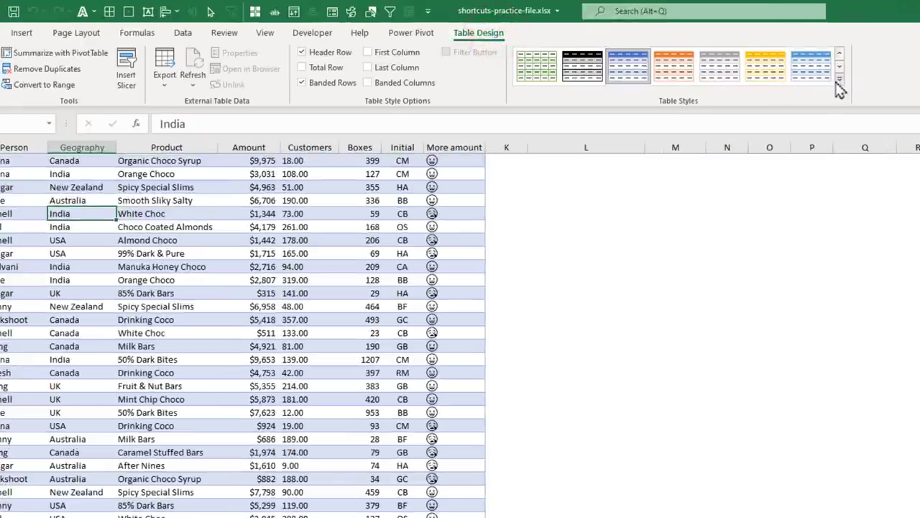
{"action": "left_click", "coordinate": [841, 79]}
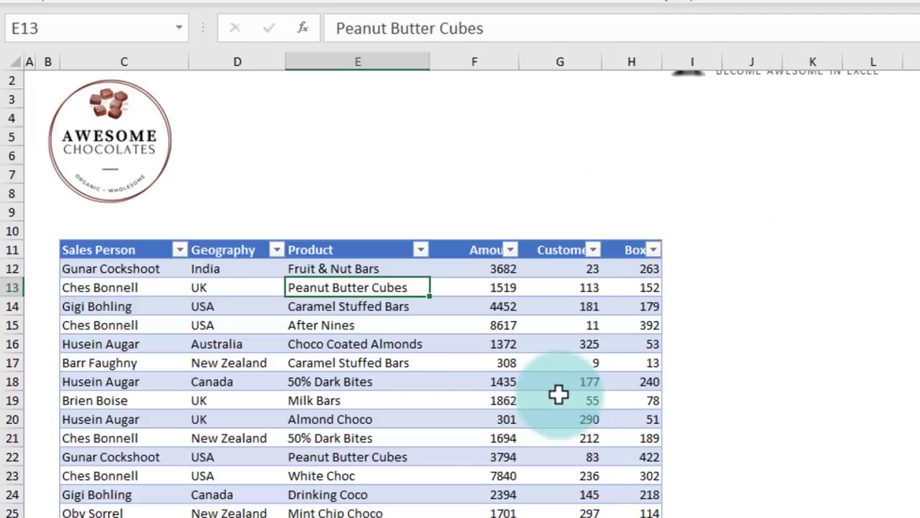
{"action": "scroll", "coordinate": [558, 394], "scroll_direction": "down", "scroll_amount": 1}
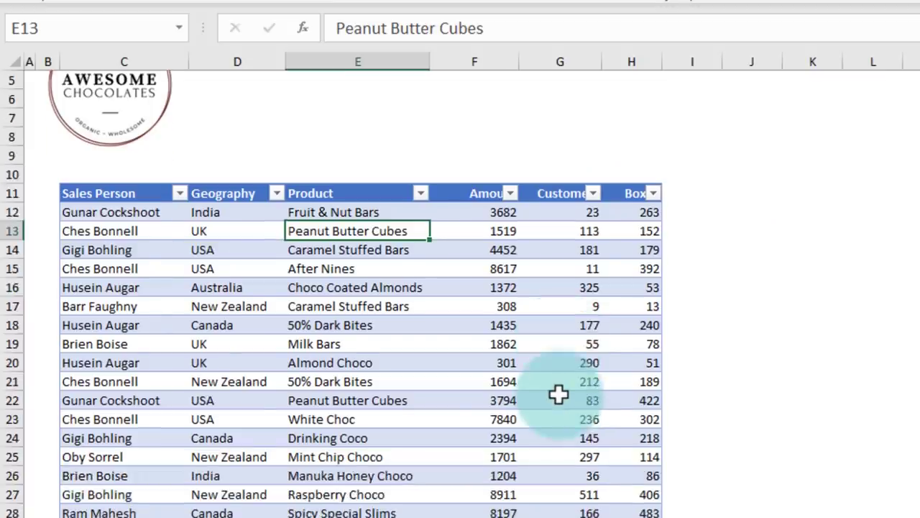
{"action": "scroll", "coordinate": [559, 393], "scroll_direction": "down", "scroll_amount": 3}
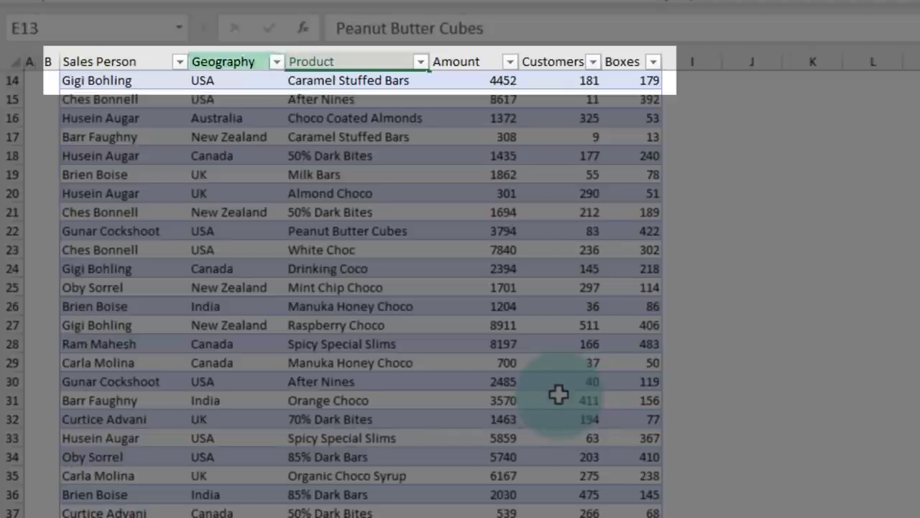
{"action": "scroll", "coordinate": [474, 361], "scroll_direction": "down", "scroll_amount": 1}
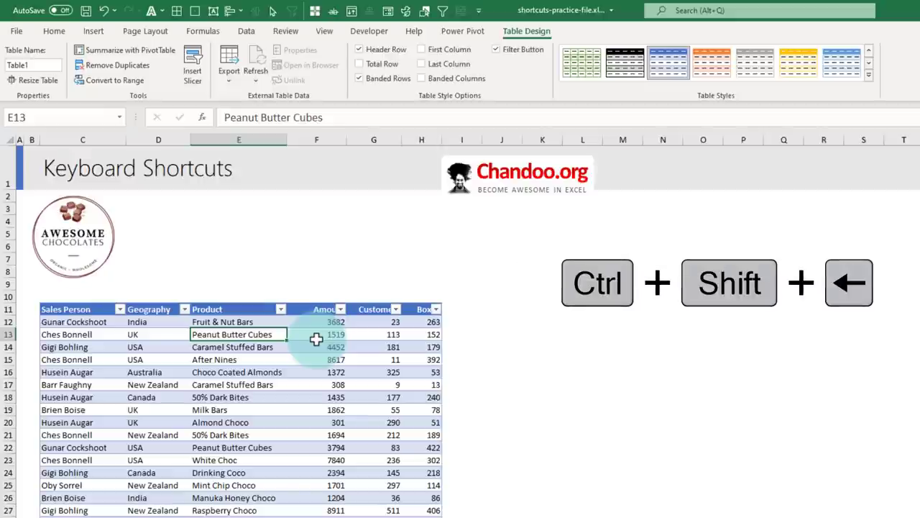
Jump down the Product column from its header to the edge of each continuous block of data.
{"action": "key", "text": "Up"}
{"action": "key", "text": "Up"}
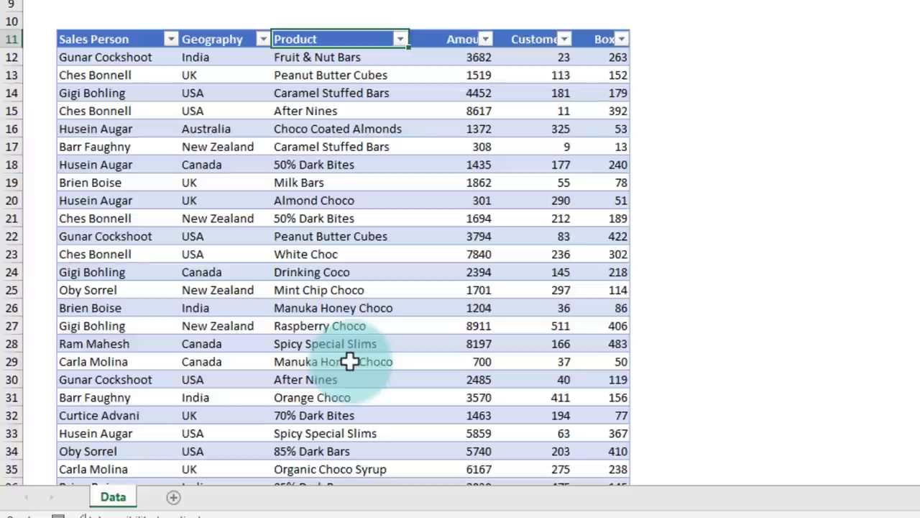
{"action": "key", "text": "ctrl+Down"}
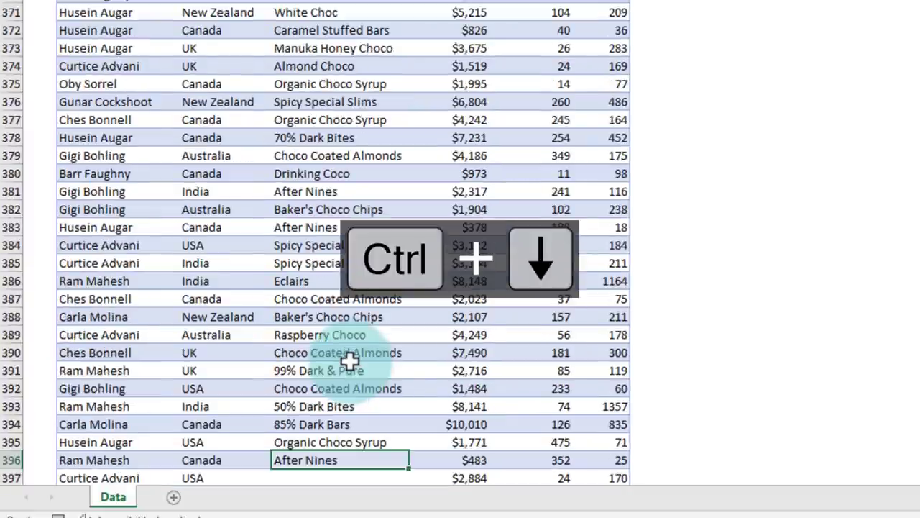
{"action": "scroll", "coordinate": [350, 361], "scroll_direction": "down", "scroll_amount": 1}
{"action": "scroll", "coordinate": [350, 361], "scroll_direction": "down", "scroll_amount": 1}
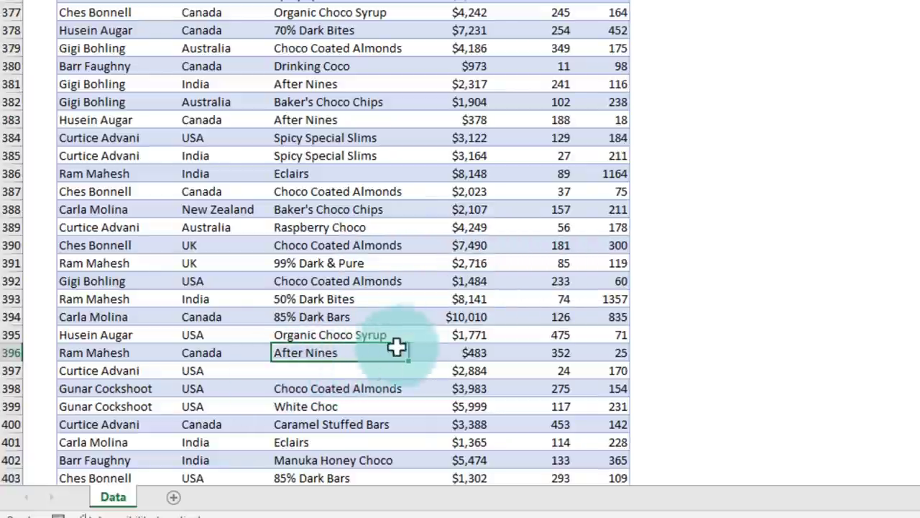
{"action": "key", "text": "ctrl+Down"}
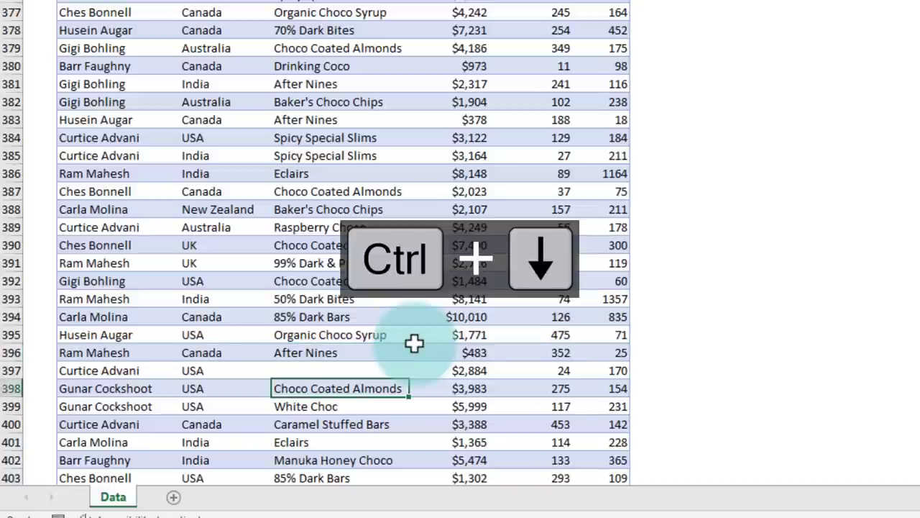
{"action": "key", "text": "ctrl+Down"}
{"action": "scroll", "coordinate": [414, 343], "scroll_direction": "down", "scroll_amount": 1}
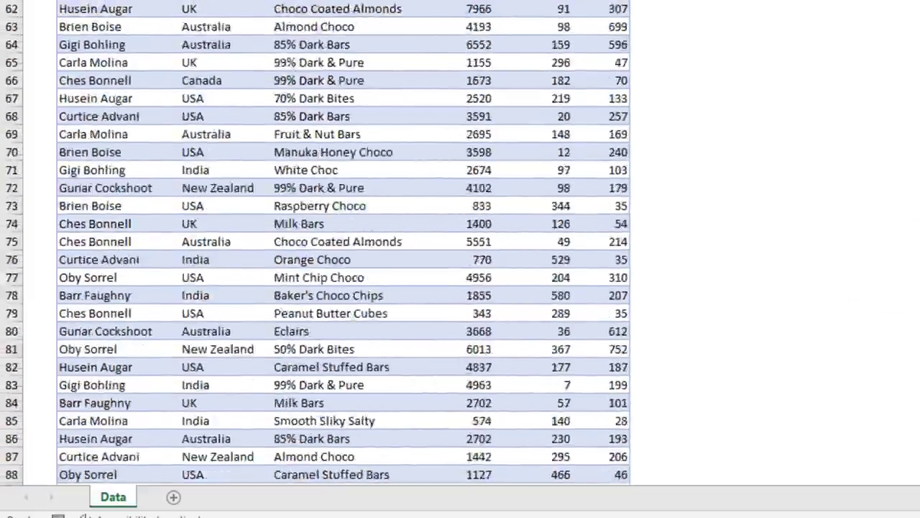
Select the Geography column from its header down to the first blank cell, and also select the column's entire data.
{"action": "scroll", "coordinate": [344, 244], "scroll_direction": "up", "scroll_amount": 18}
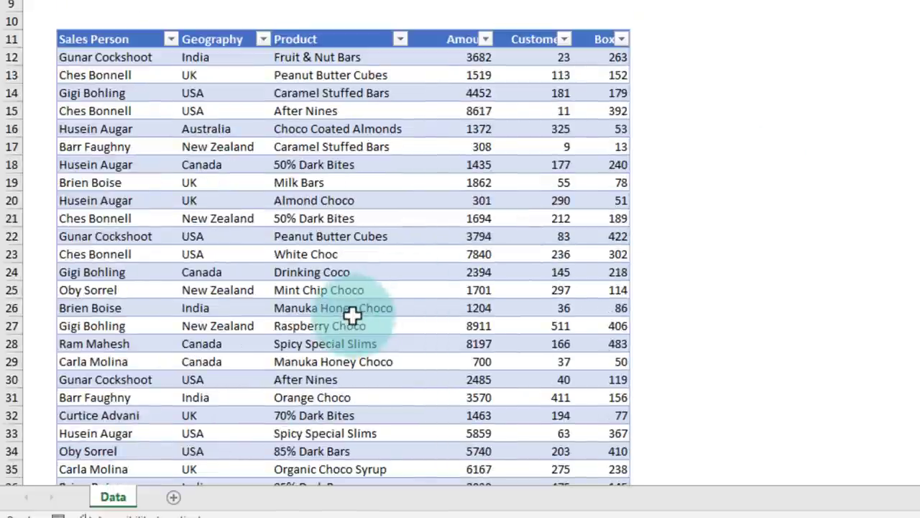
{"action": "left_click", "coordinate": [225, 47]}
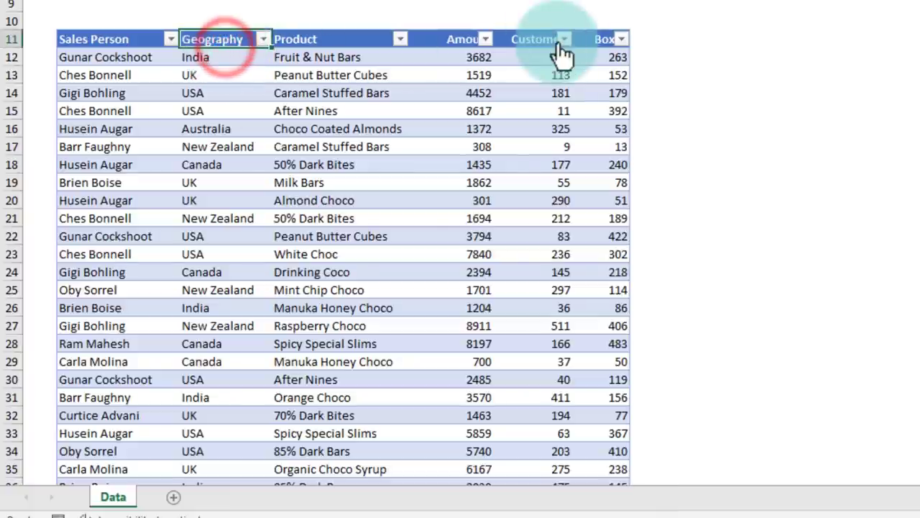
{"action": "key", "text": "ctrl+shift+Down"}
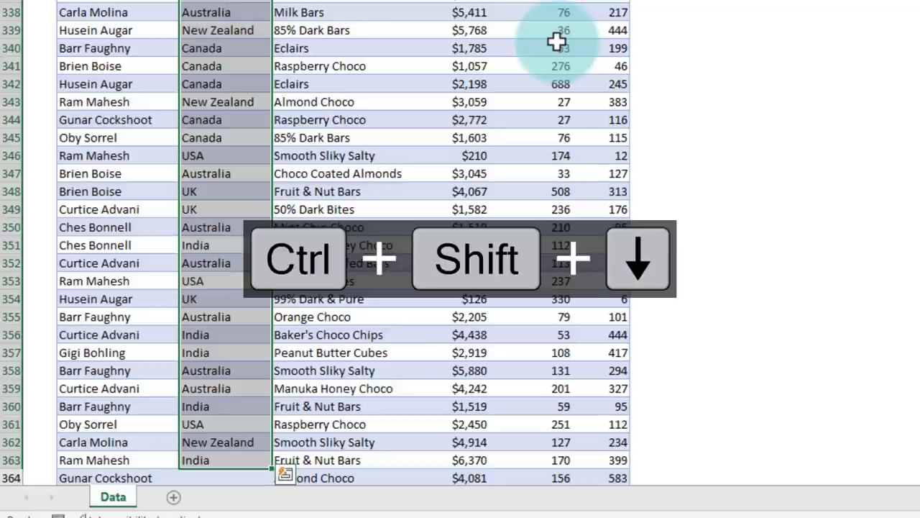
{"action": "scroll", "coordinate": [201, 446], "scroll_direction": "down", "scroll_amount": 1}
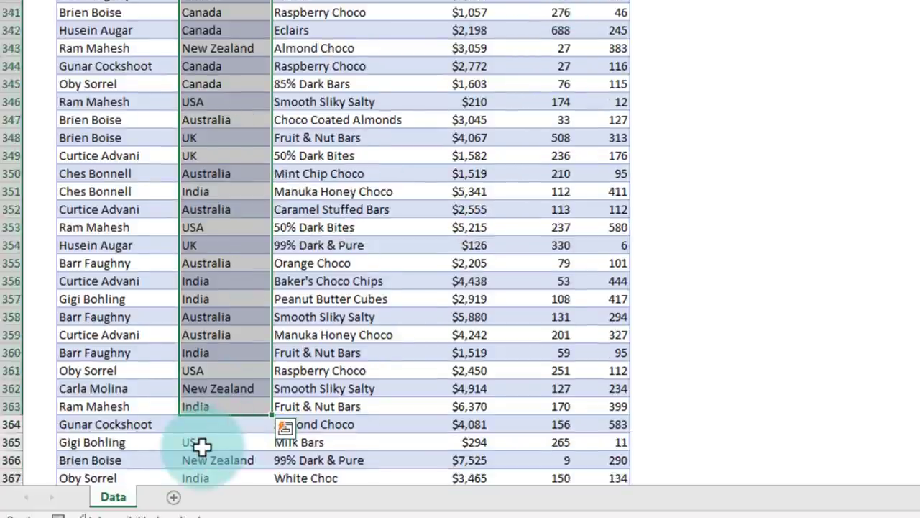
{"action": "key", "text": "ctrl+Up"}
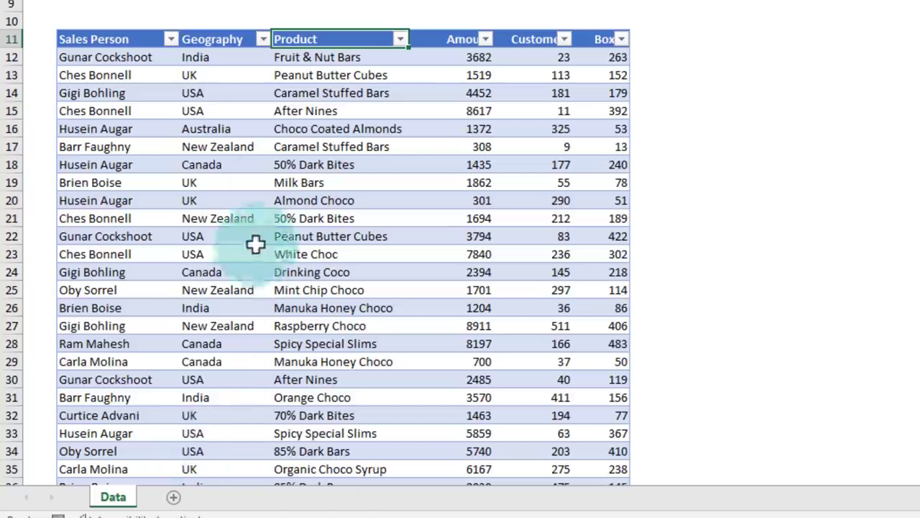
{"action": "left_click", "coordinate": [240, 26]}
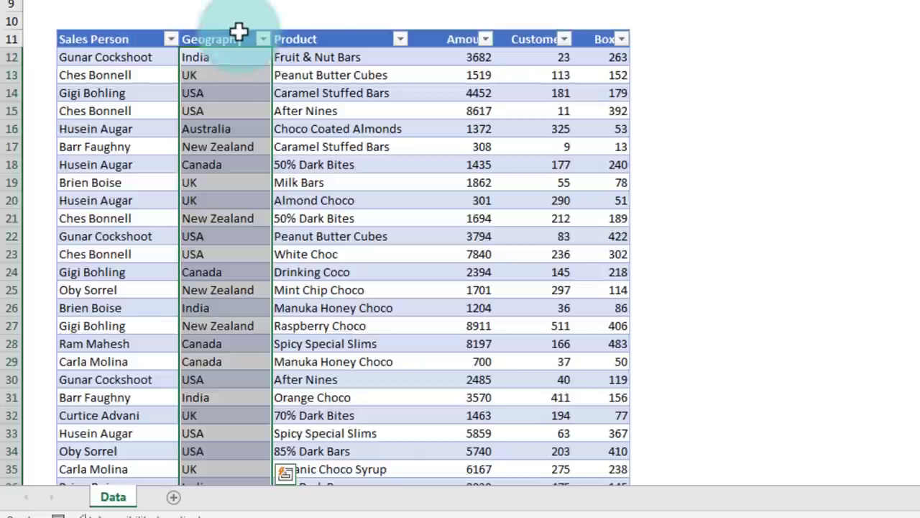
Select all of the table's data starting from single Product cells in rows 15 and 16.
{"action": "left_click", "coordinate": [340, 111]}
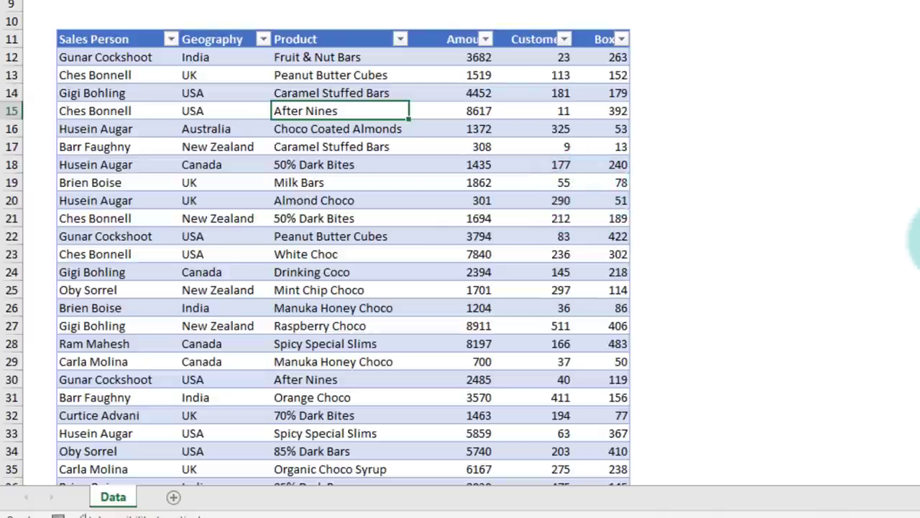
{"action": "key", "text": "ctrl+a"}
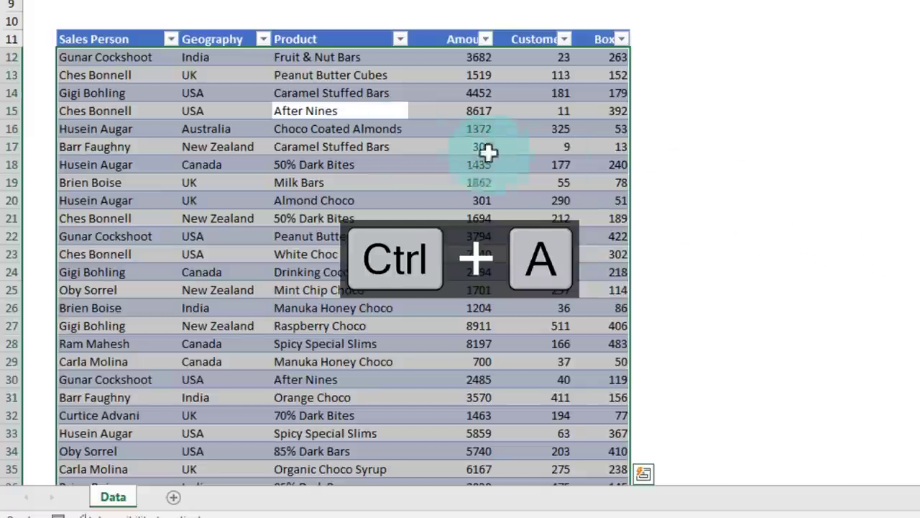
{"action": "left_click", "coordinate": [357, 129]}
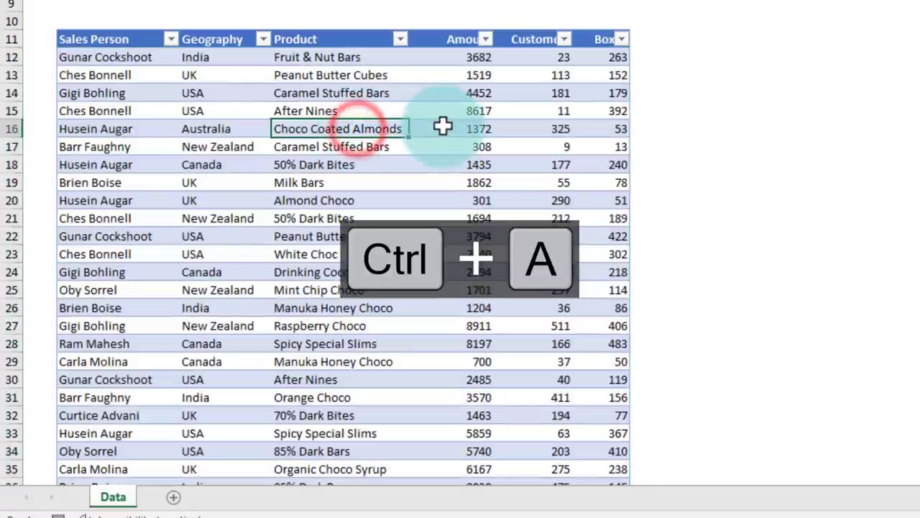
{"action": "key", "text": "ctrl+shift+8"}
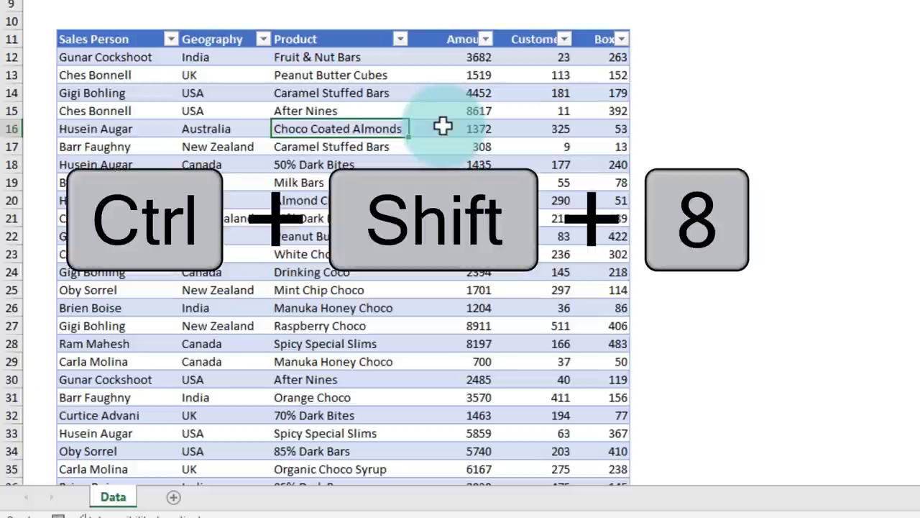
{"action": "scroll", "coordinate": [444, 125], "scroll_direction": "down", "scroll_amount": 3}
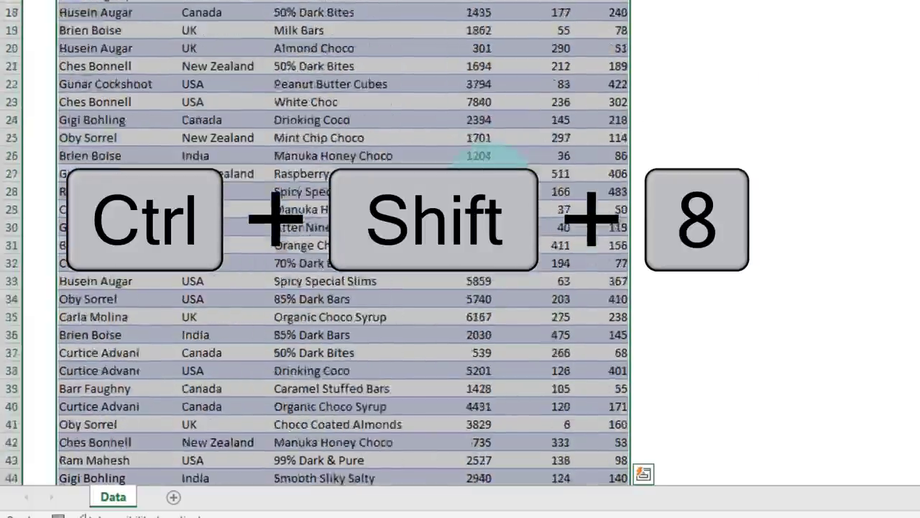
{"action": "scroll", "coordinate": [504, 155], "scroll_direction": "up", "scroll_amount": 3}
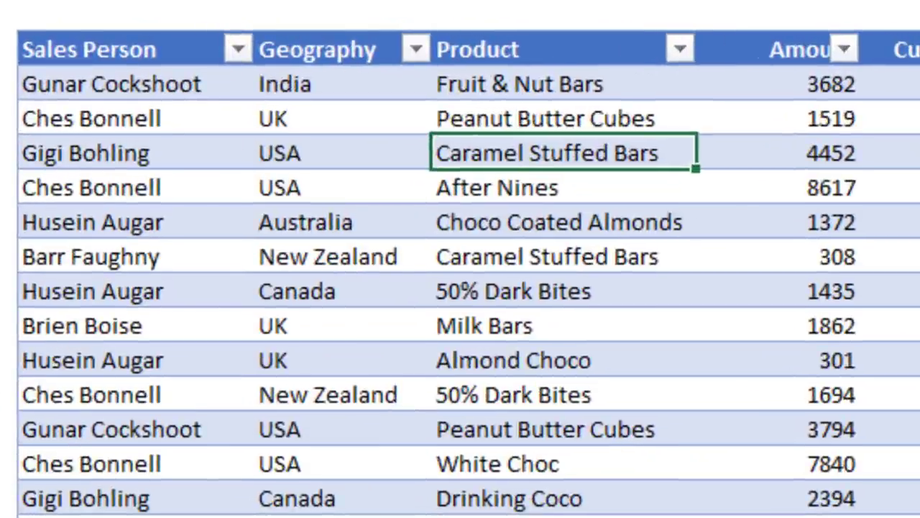
Open the Caramel Stuffed Bars cell E14 in the Product column for editing.
{"action": "key", "text": "F2"}
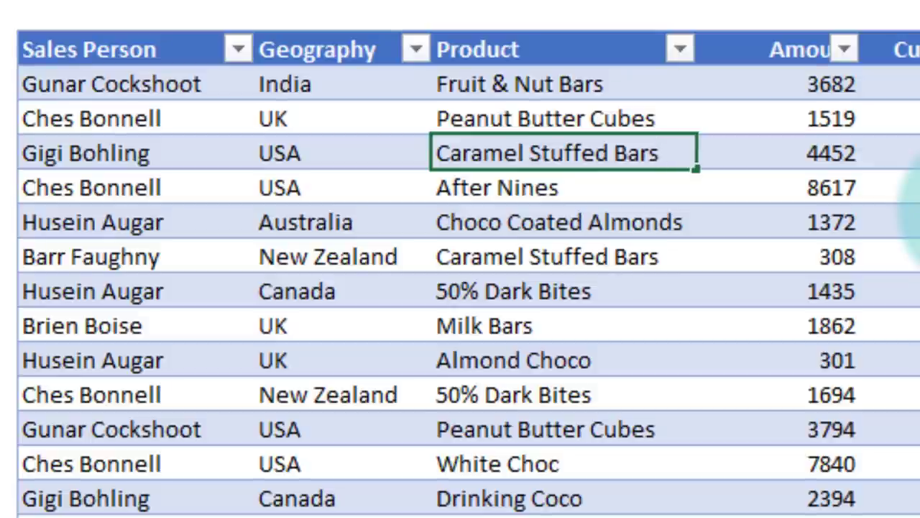
{"action": "left_click", "coordinate": [651, 153]}
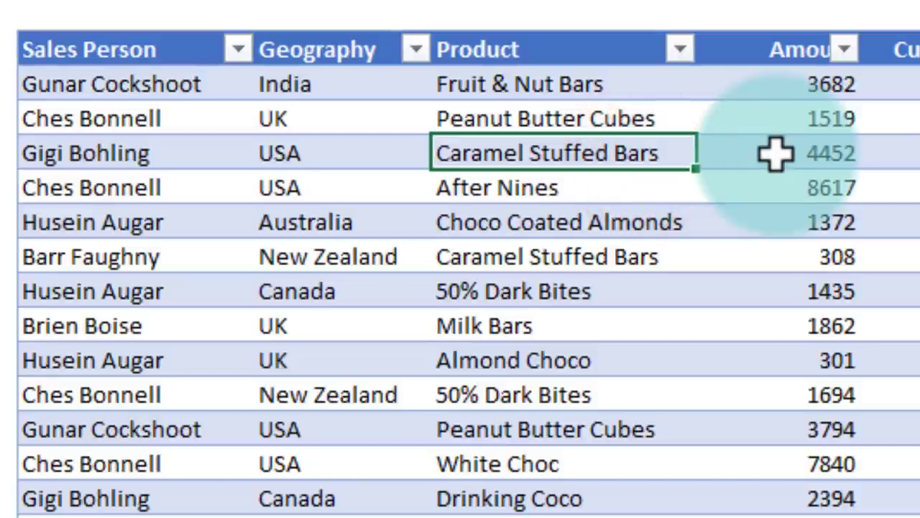
{"action": "key", "text": "F2"}
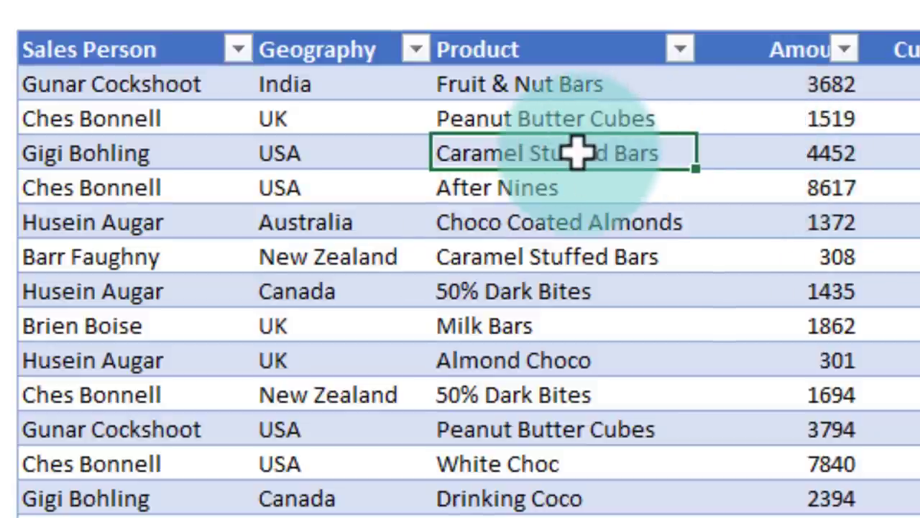
Fill the seven Product cells E14:E20 with After Nines in a single entry.
{"action": "left_click_drag", "start_coordinate": [579, 152], "coordinate": [584, 348]}
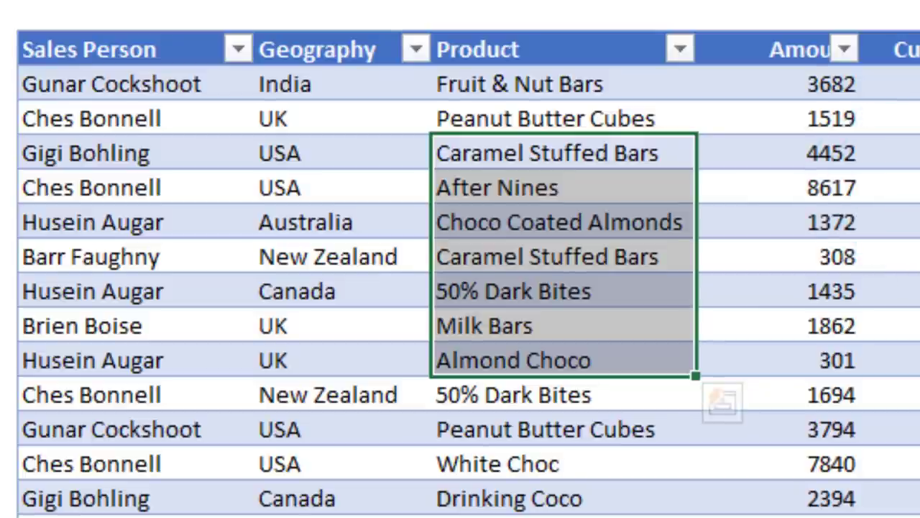
{"action": "type", "text": "After Nines"}
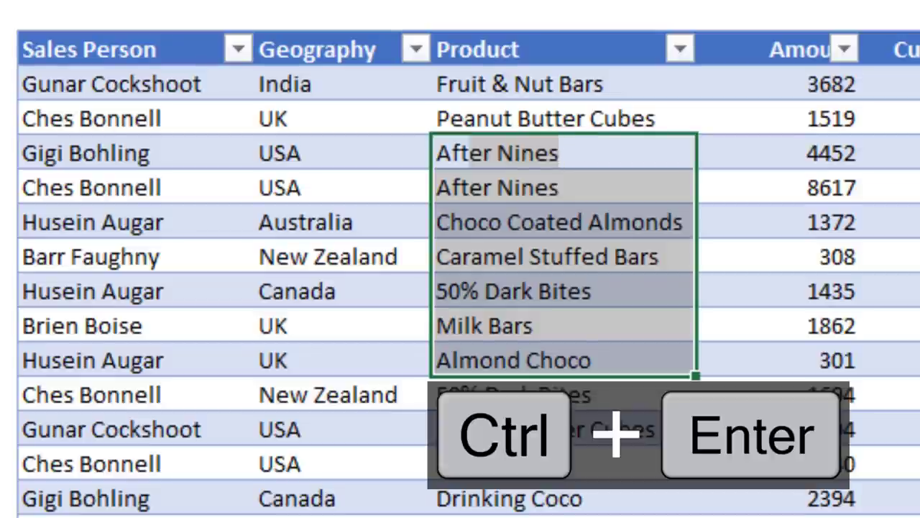
{"action": "key", "text": "ctrl+Return"}
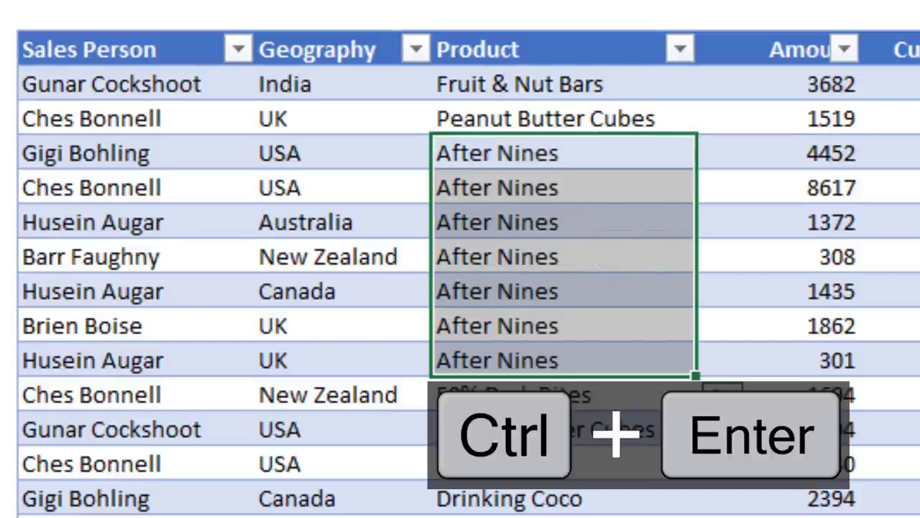
{"action": "left_click", "coordinate": [898, 209]}
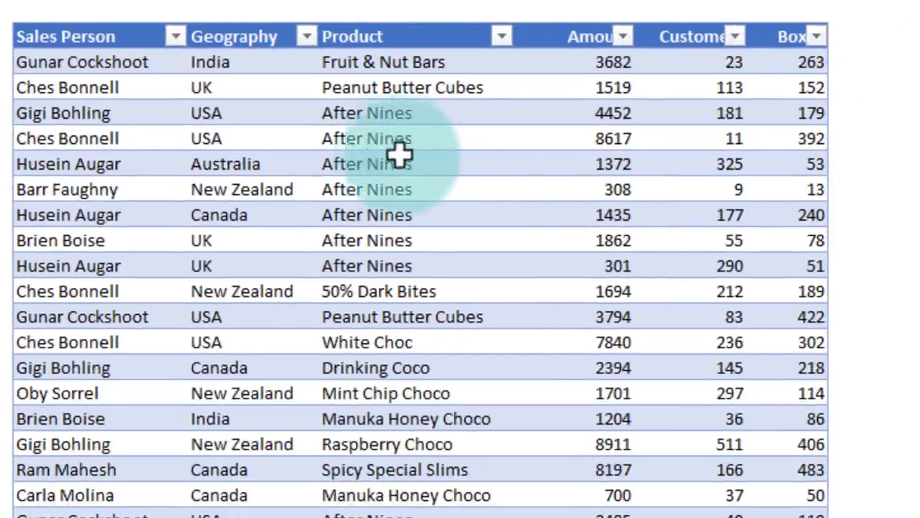
Fill the non-adjacent Geography cells D15, D22, D24 and D28 with India in a single entry.
{"action": "left_click", "coordinate": [207, 144]}
{"action": "left_click", "coordinate": [216, 318], "text": "ctrl"}
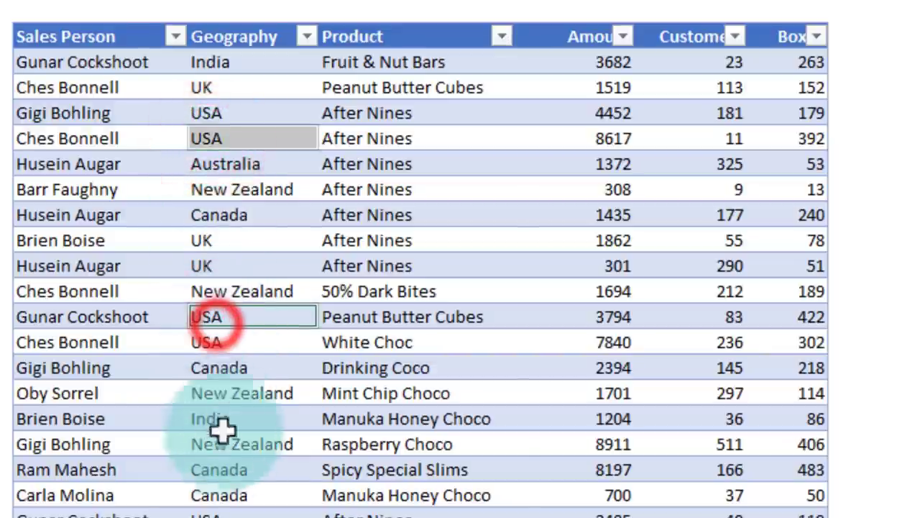
{"action": "left_click", "coordinate": [220, 470], "text": "ctrl"}
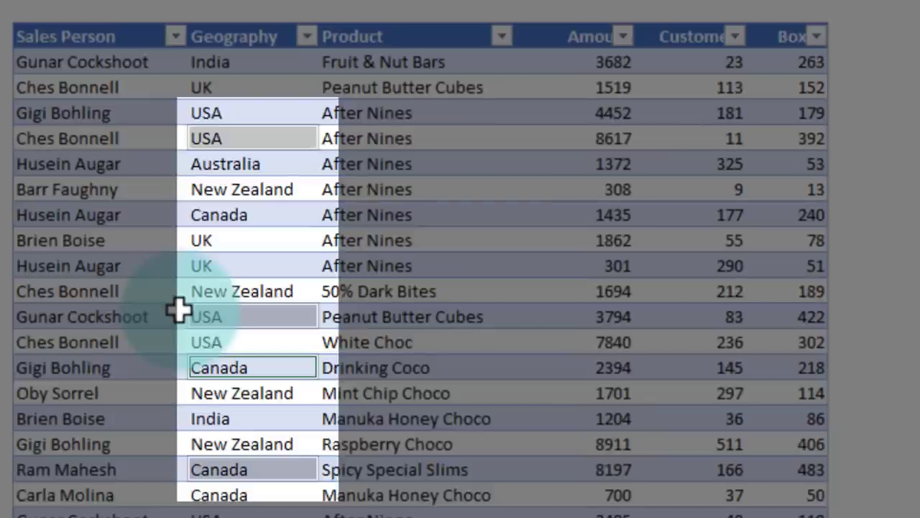
{"action": "type", "text": "India"}
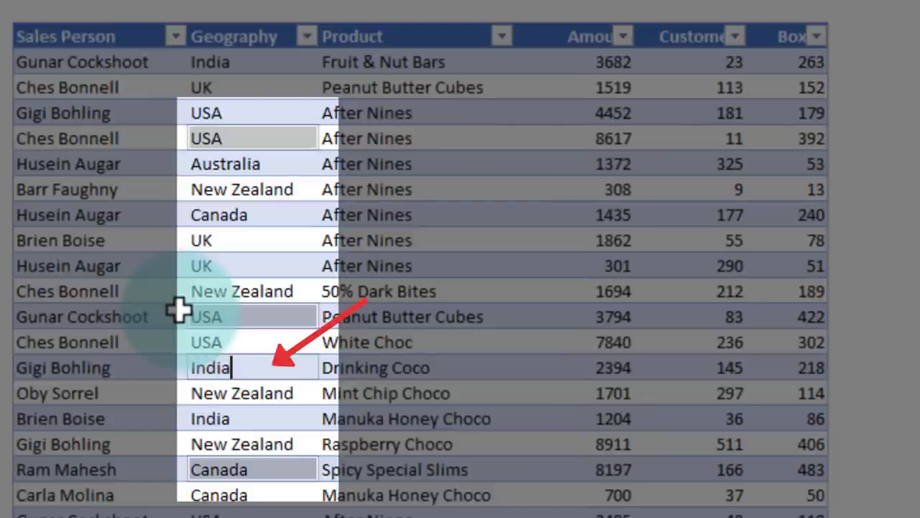
{"action": "key", "text": "ctrl+Return"}
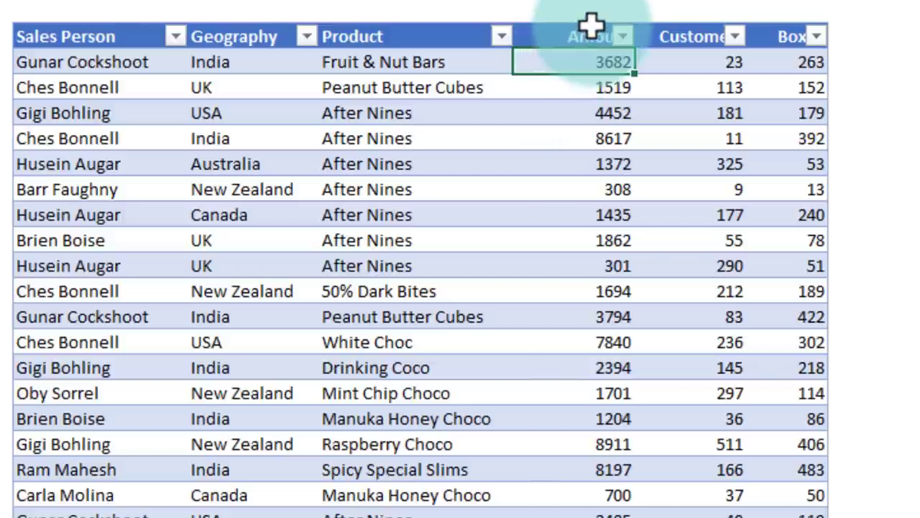
Apply the currency format to all of the table's Amount data.
{"action": "left_click", "coordinate": [592, 17]}
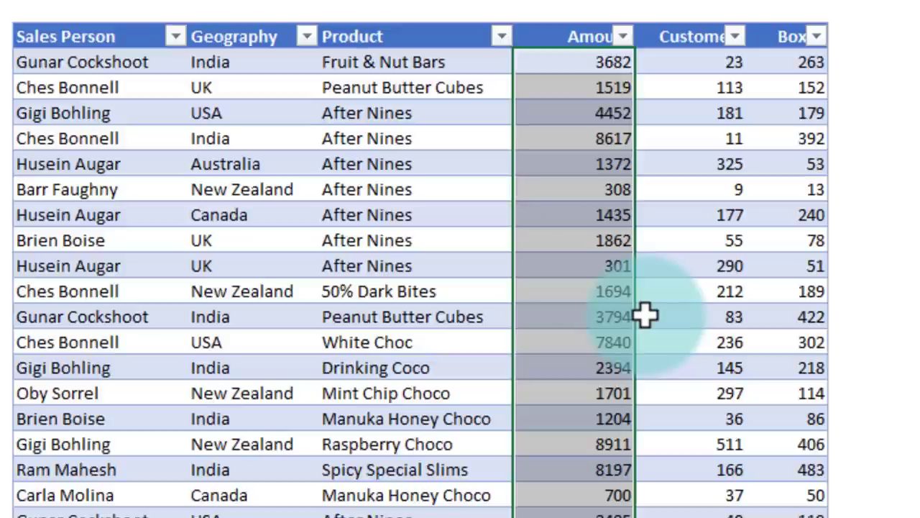
{"action": "key", "text": "ctrl+shift+4"}
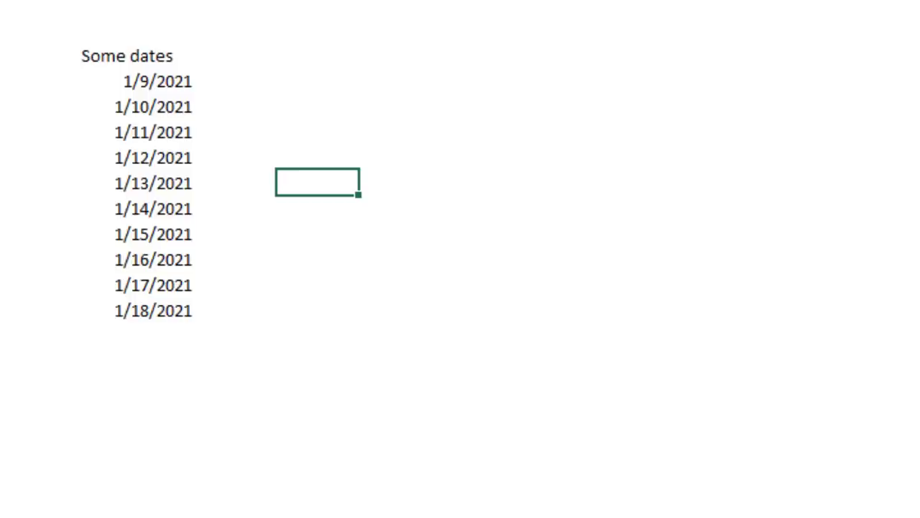
Apply the day-month-year date format to the ten dates in the Some dates list.
{"action": "left_click_drag", "start_coordinate": [175, 85], "coordinate": [152, 309]}
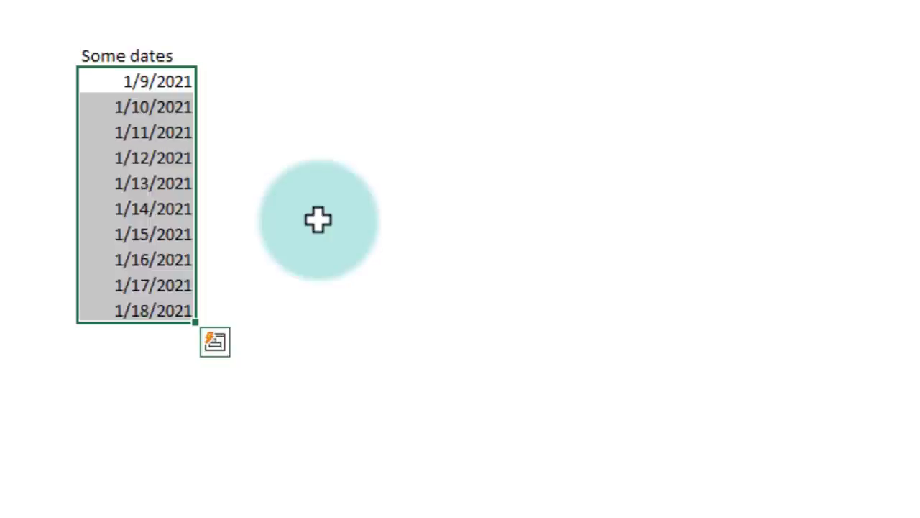
{"action": "key", "text": "ctrl+shift+3"}
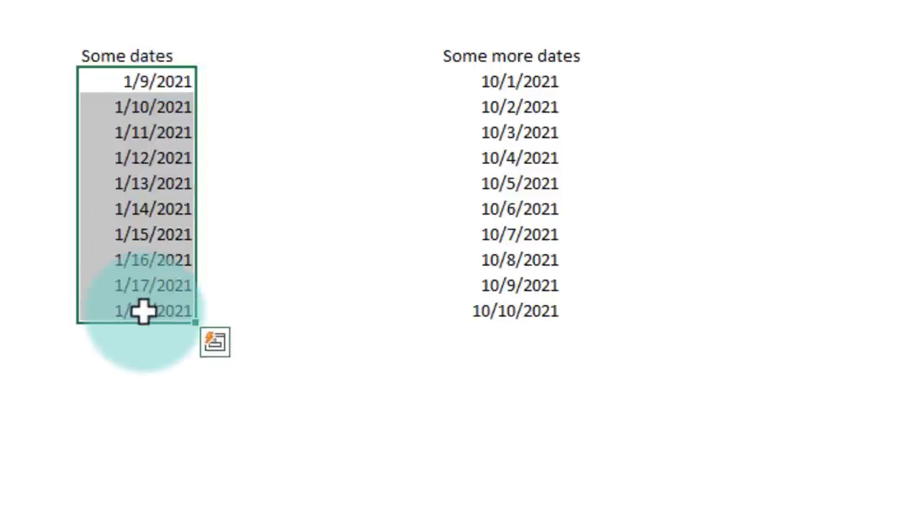
{"action": "key", "text": "ctrl+shift+3"}
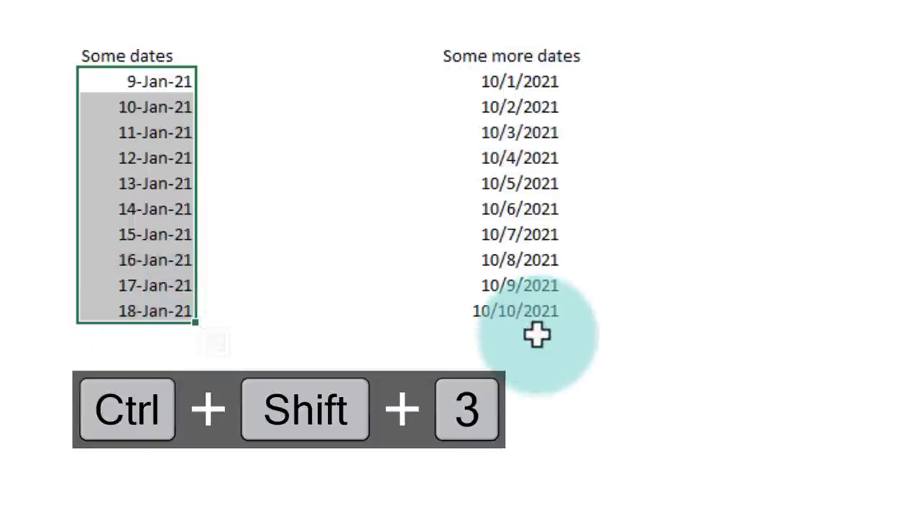
Repeat the date formatting on the Some more dates list, and repeat the yellow fill on its cells starting at 4-Oct-21.
{"action": "left_click_drag", "start_coordinate": [539, 81], "coordinate": [545, 303]}
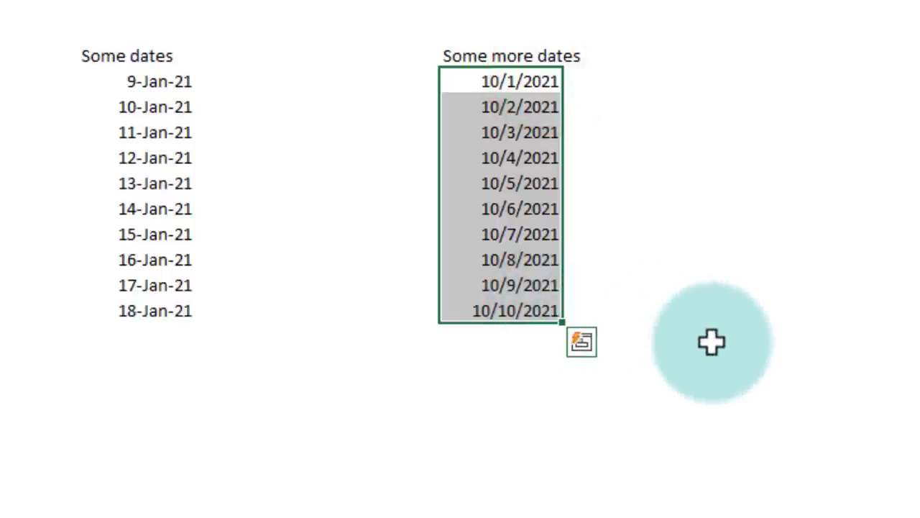
{"action": "key", "text": "F4"}
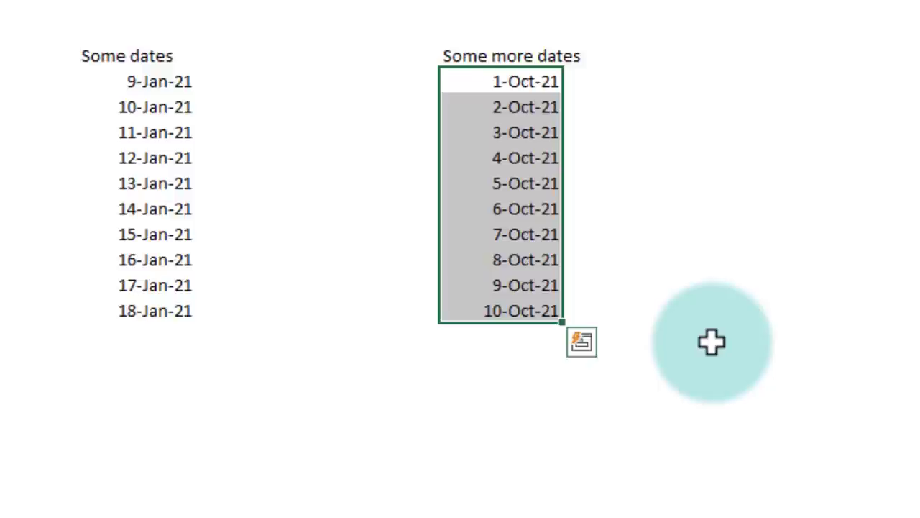
{"action": "key", "text": "Escape"}
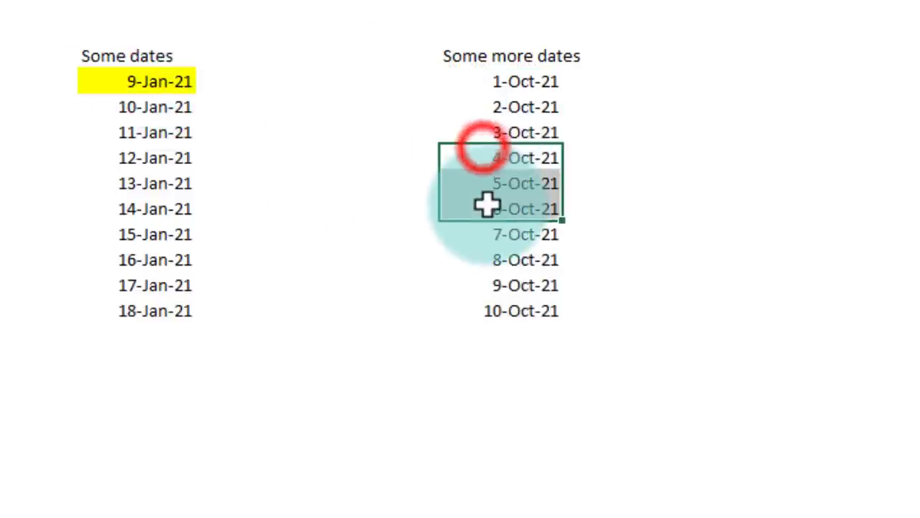
{"action": "key", "text": "F4"}
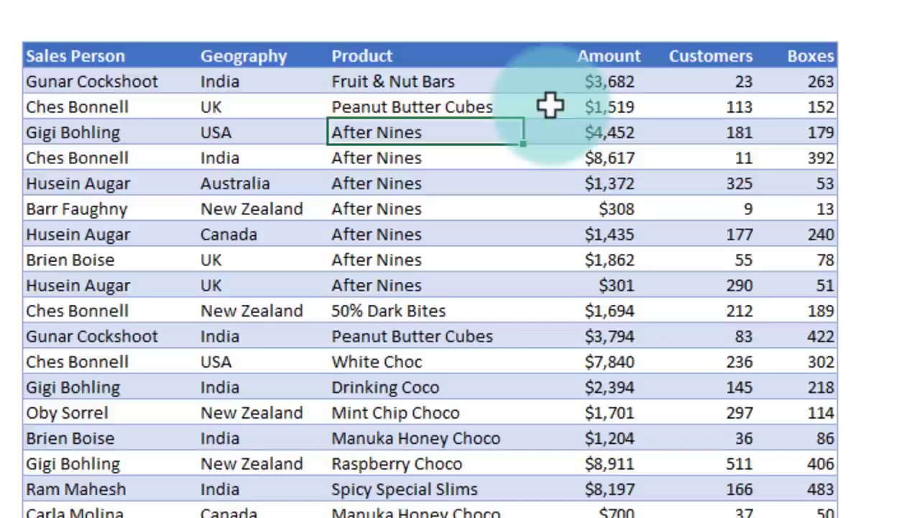
Toggle the sales table's header filters on and off, leaving them switched on.
{"action": "key", "text": "ctrl+shift+l"}
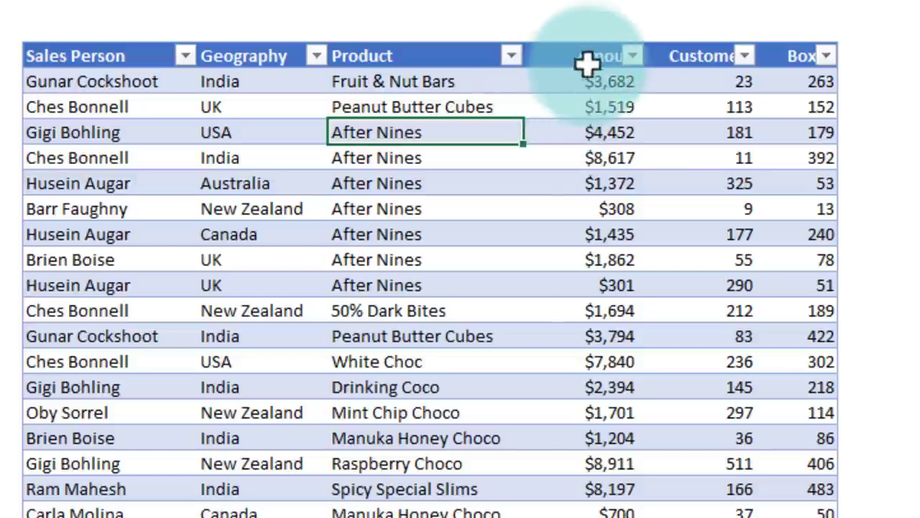
{"action": "key", "text": "ctrl+shift+l"}
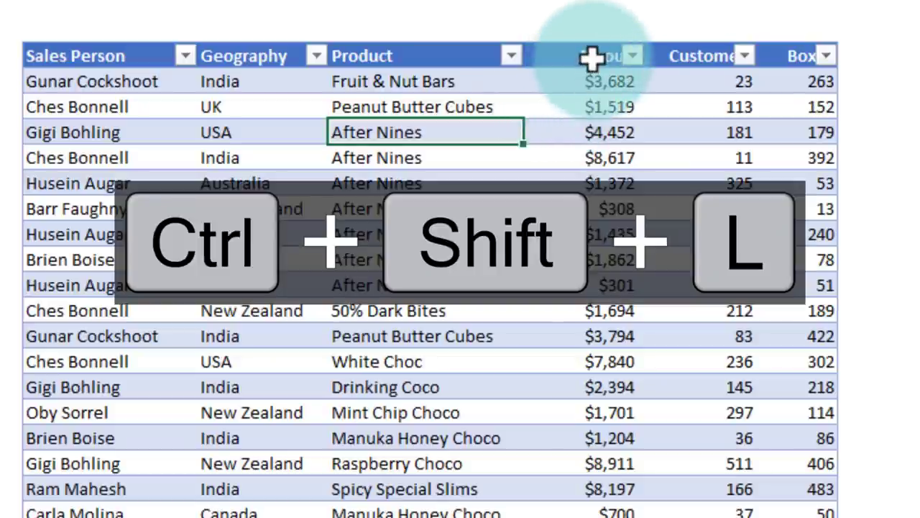
{"action": "key", "text": "ctrl+shift+l"}
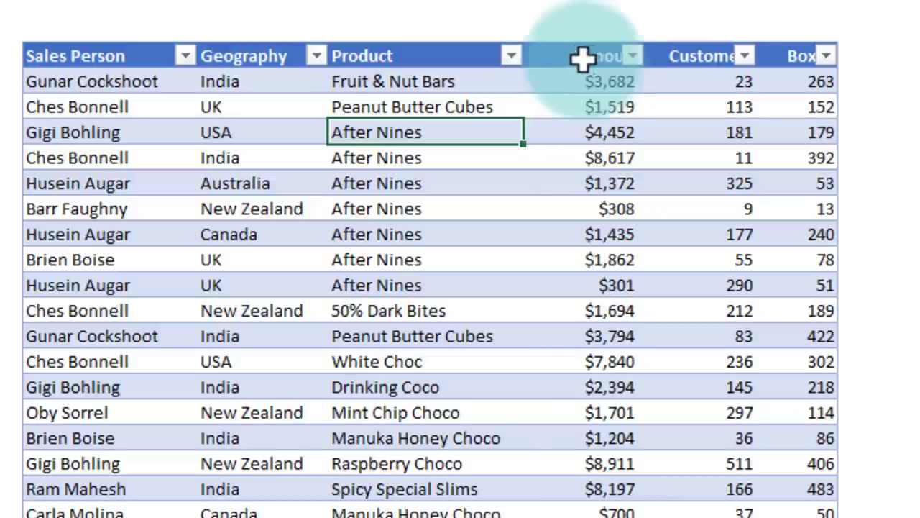
Filter the Product column to 70% Dark Bites and 85% Dark Bars, and remove the filters from the table again.
{"action": "left_click", "coordinate": [510, 57]}
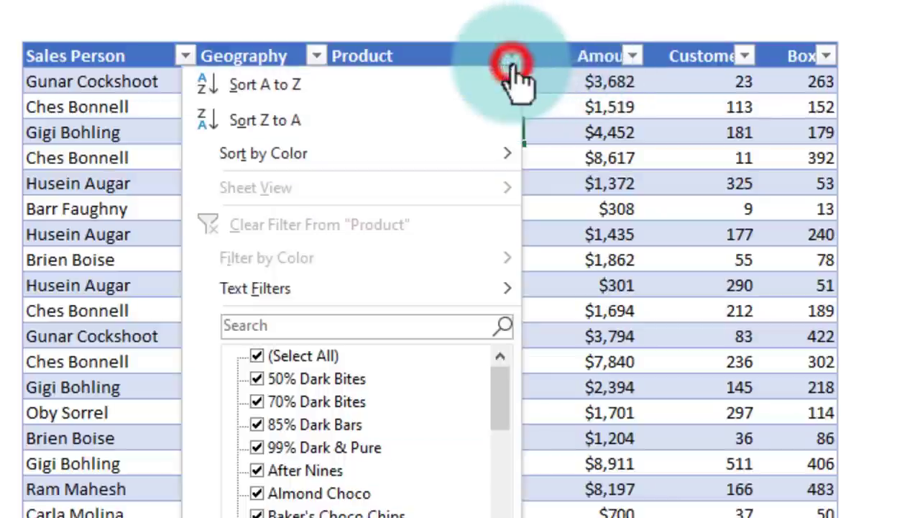
{"action": "left_click", "coordinate": [309, 352]}
{"action": "left_click", "coordinate": [302, 424]}
{"action": "left_click", "coordinate": [284, 401]}
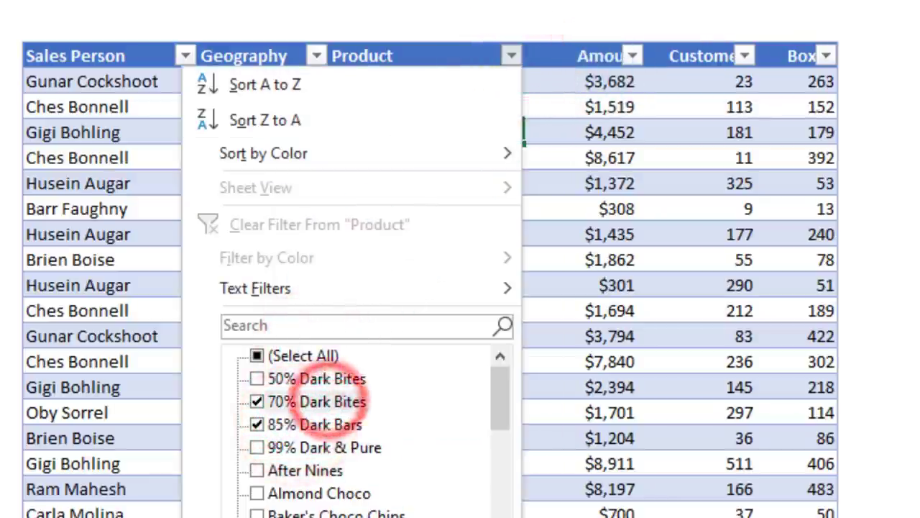
{"action": "key", "text": "Return"}
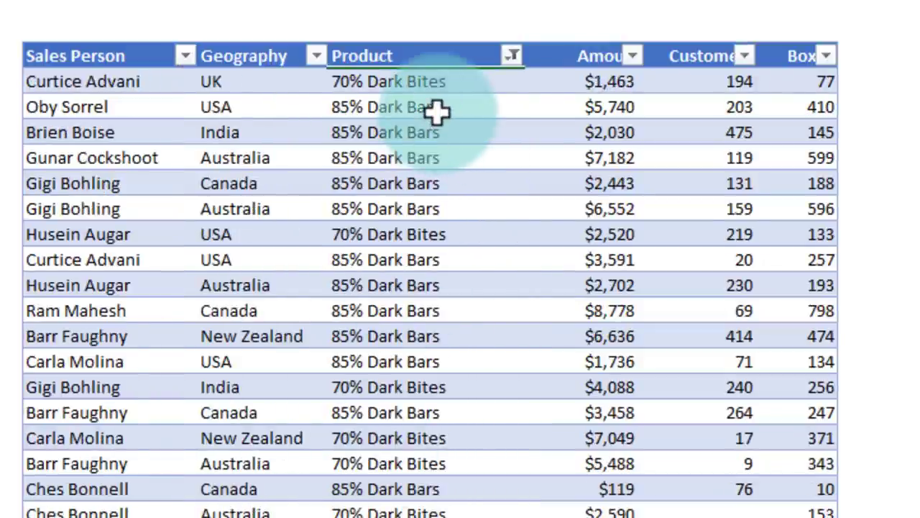
{"action": "key", "text": "ctrl+shift+l"}
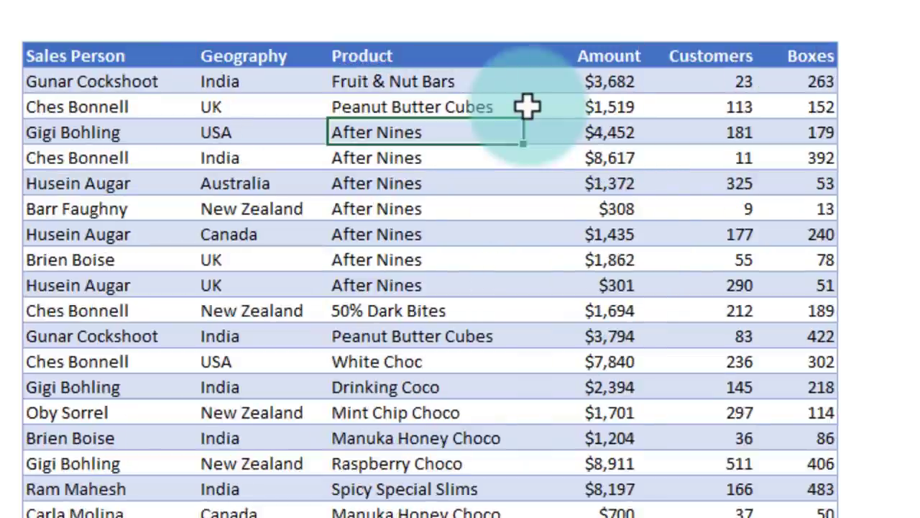
Set the number format of the table's Customers data to 2 decimal places in the Format Cells dialog.
{"action": "left_click", "coordinate": [712, 81]}
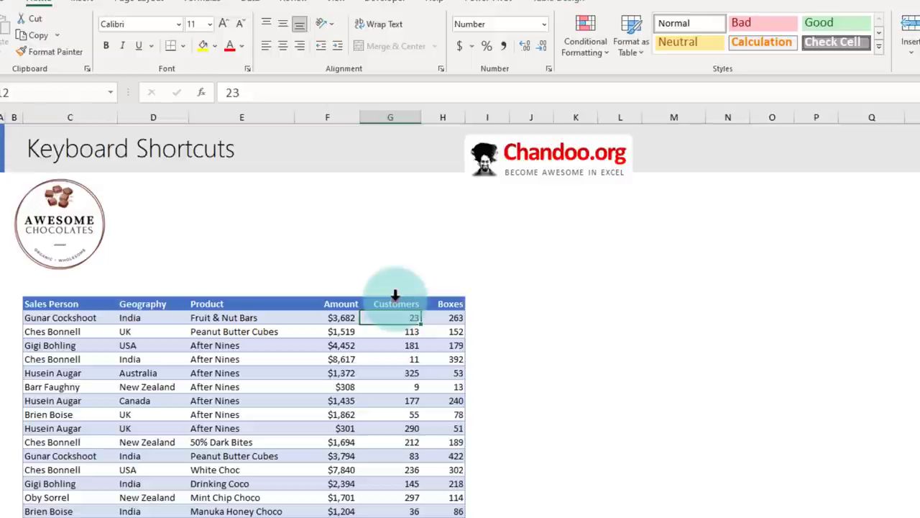
{"action": "left_click", "coordinate": [394, 295]}
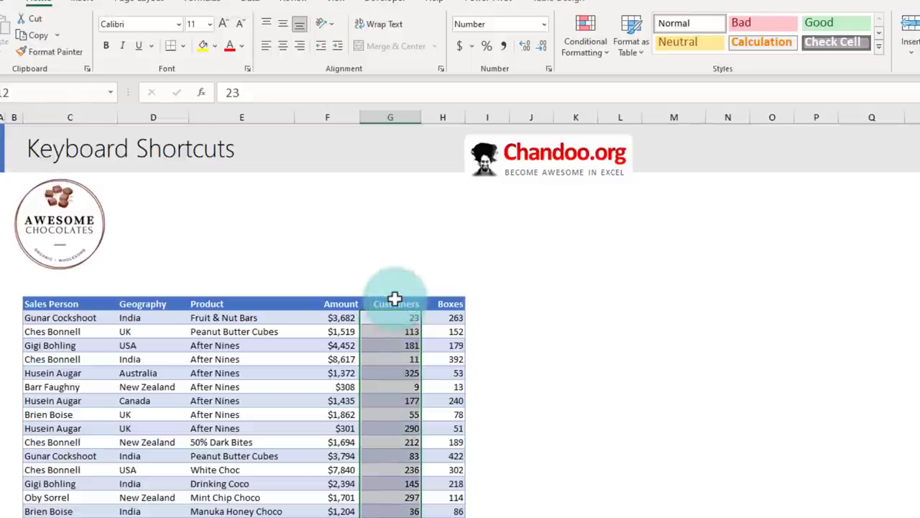
{"action": "key", "text": "ctrl+1"}
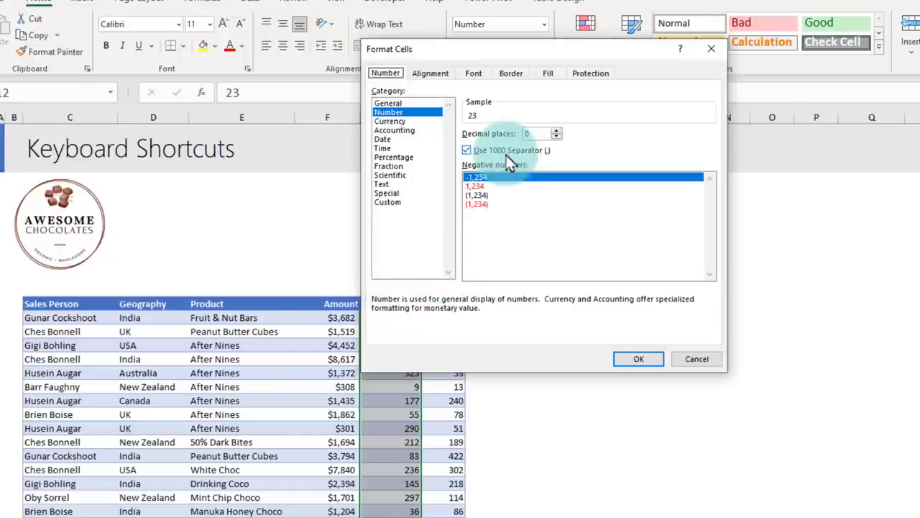
{"action": "left_click", "coordinate": [556, 131]}
{"action": "left_click", "coordinate": [556, 131]}
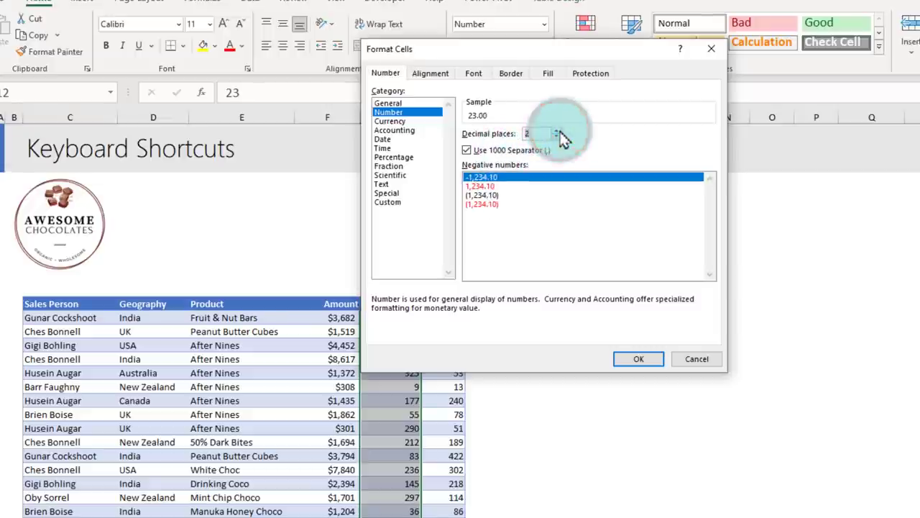
Set the Customers data's horizontal alignment to Left (Indent) and apply the cell formatting.
{"action": "left_click", "coordinate": [430, 73]}
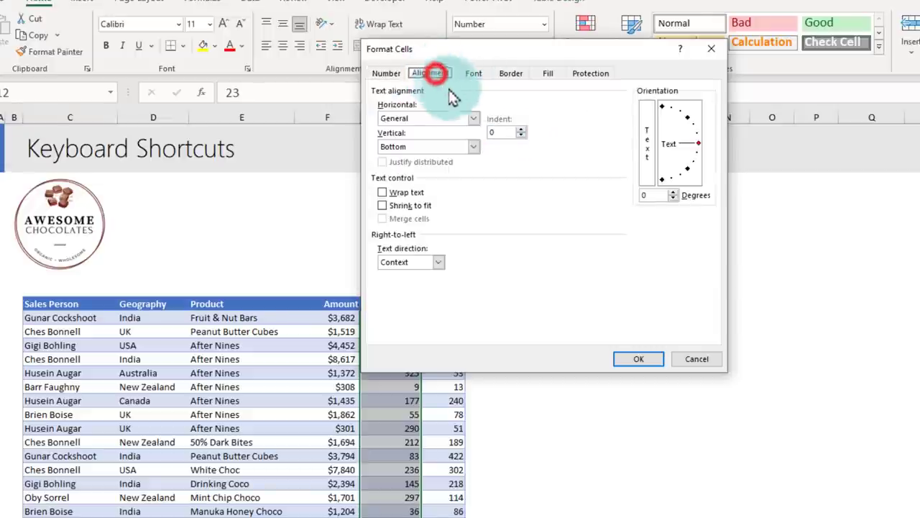
{"action": "left_click", "coordinate": [475, 119]}
{"action": "key", "text": "Down"}
{"action": "key", "text": "Return"}
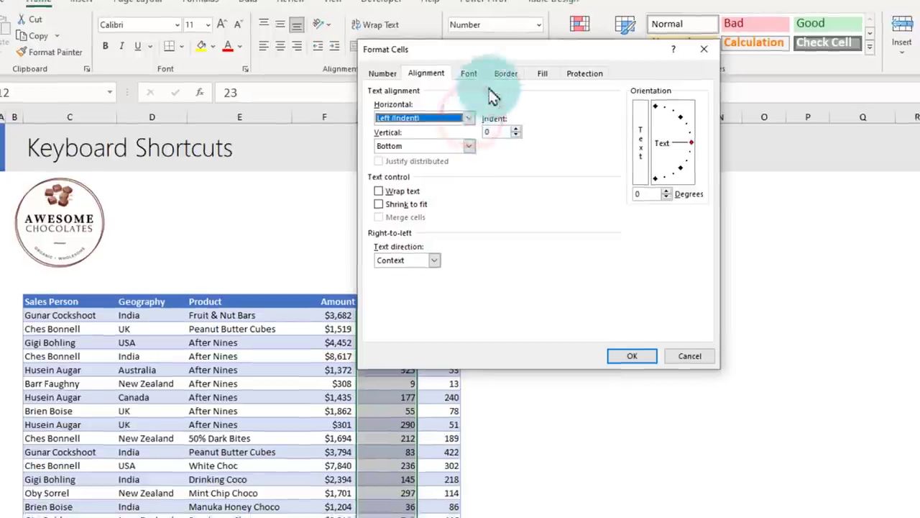
{"action": "key", "text": "Return"}
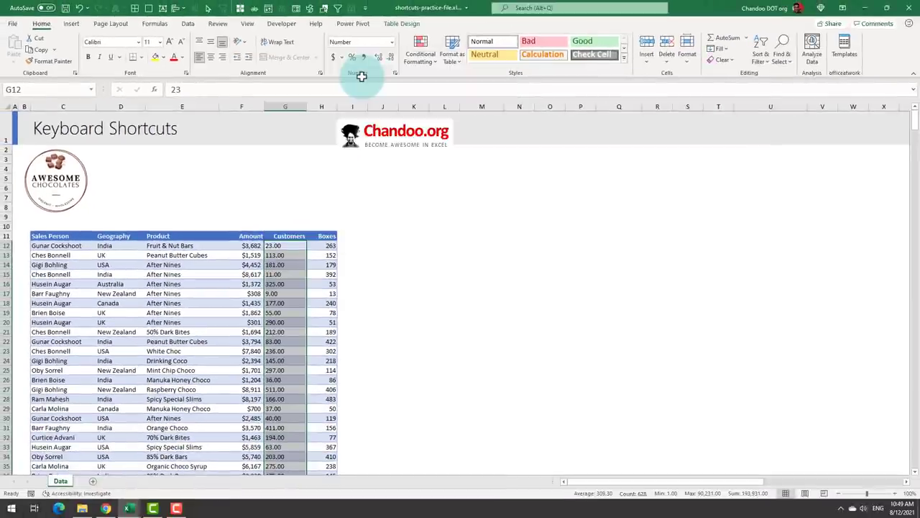
Open the formatting options for the Awesome Chocolates logo.
{"action": "left_click", "coordinate": [76, 181]}
{"action": "key", "text": "ctrl+1"}
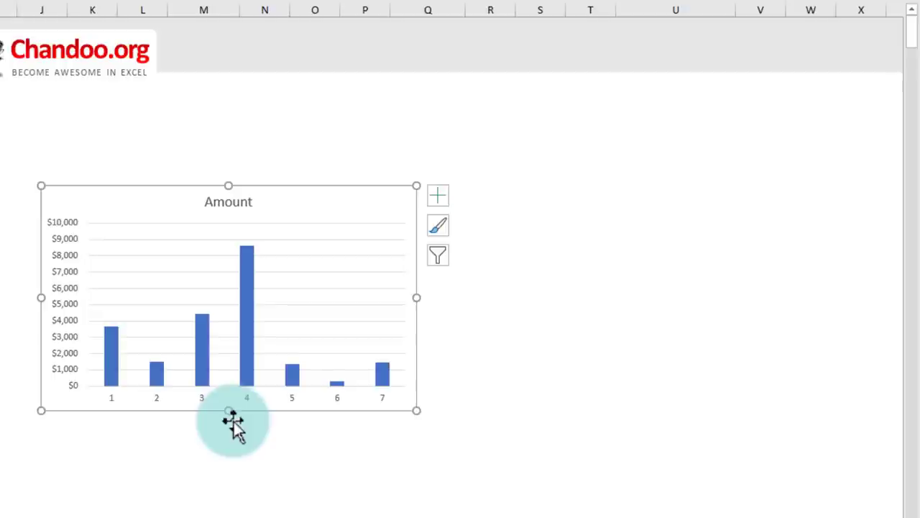
Show the formatting options for the Amount chart's horizontal axis and for its data series.
{"action": "left_click", "coordinate": [202, 403]}
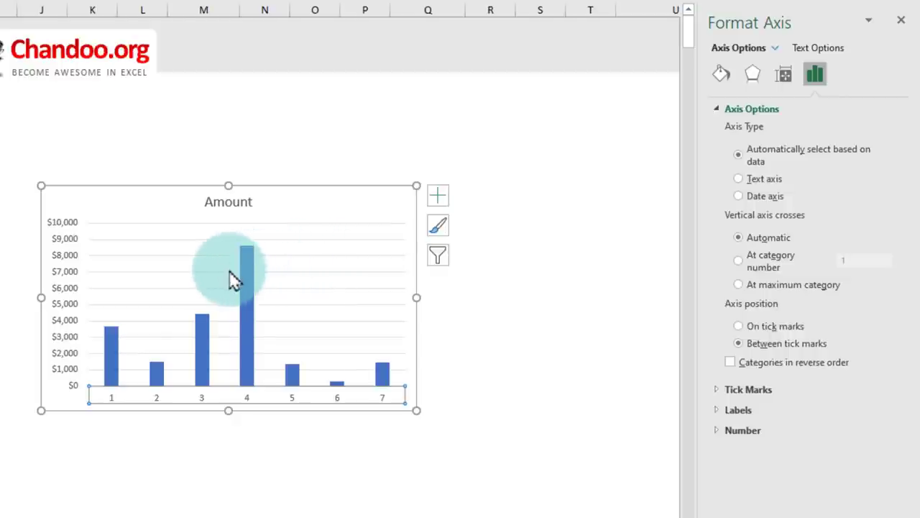
{"action": "mouse_move", "coordinate": [229, 272]}
{"action": "left_click", "coordinate": [251, 303]}
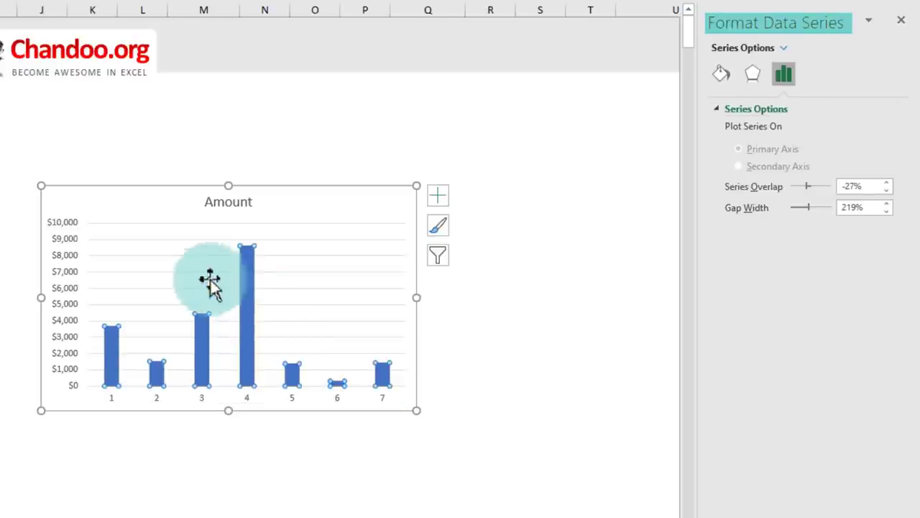
{"action": "left_click", "coordinate": [112, 239]}
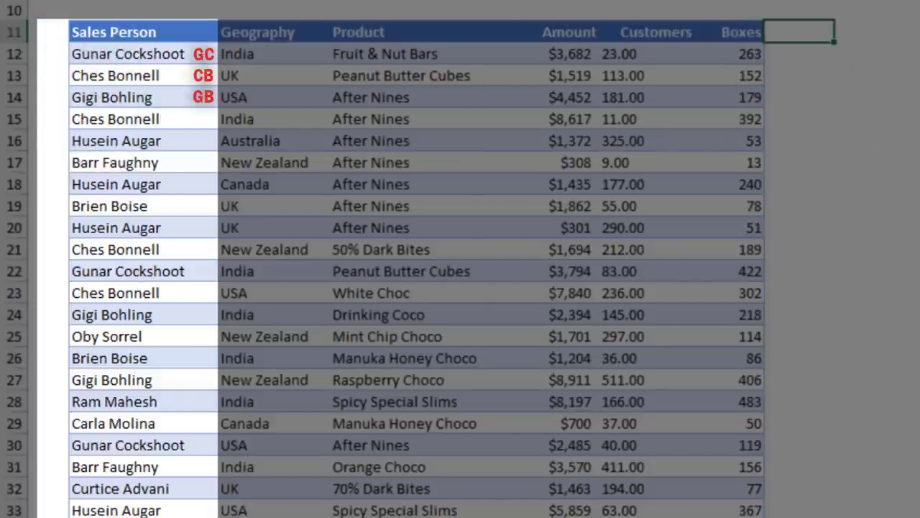
Add an Initial column beside the table's Boxes column and enter GC in its first row.
{"action": "type", "text": "Initial"}
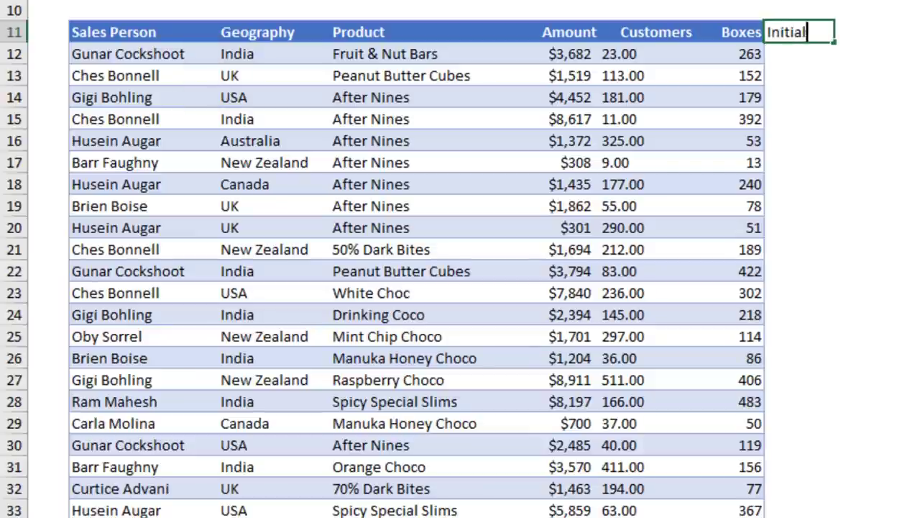
{"action": "key", "text": "Return"}
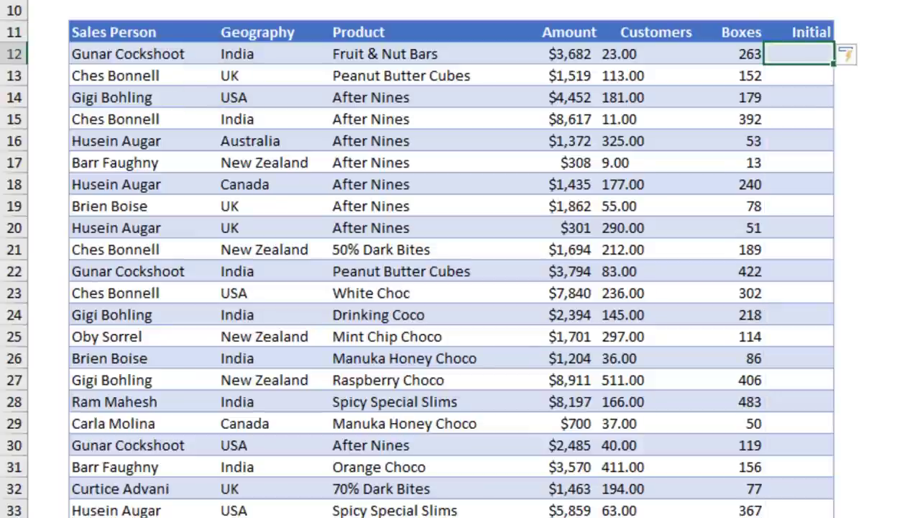
{"action": "type", "text": "GC"}
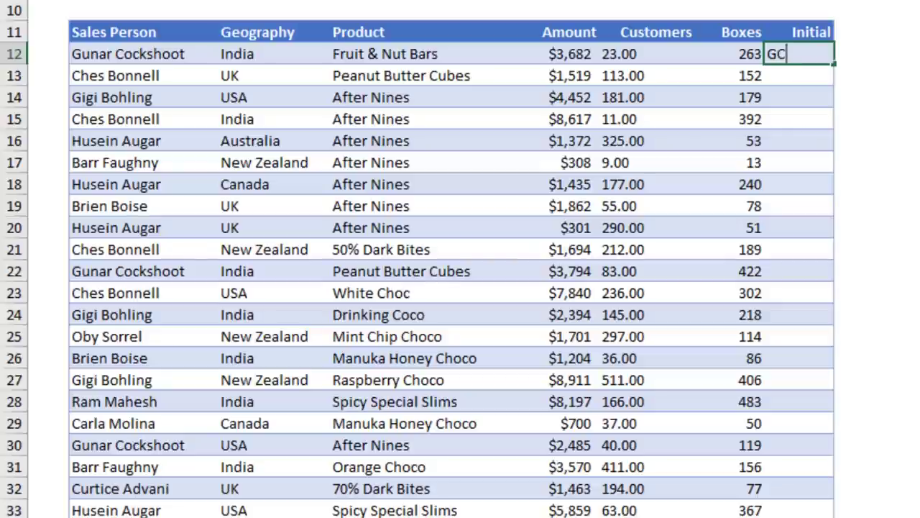
{"action": "key", "text": "Return"}
Enter CB and GB in the next two Initial rows and Flash Fill the rest of the column.
{"action": "type", "text": "CB"}
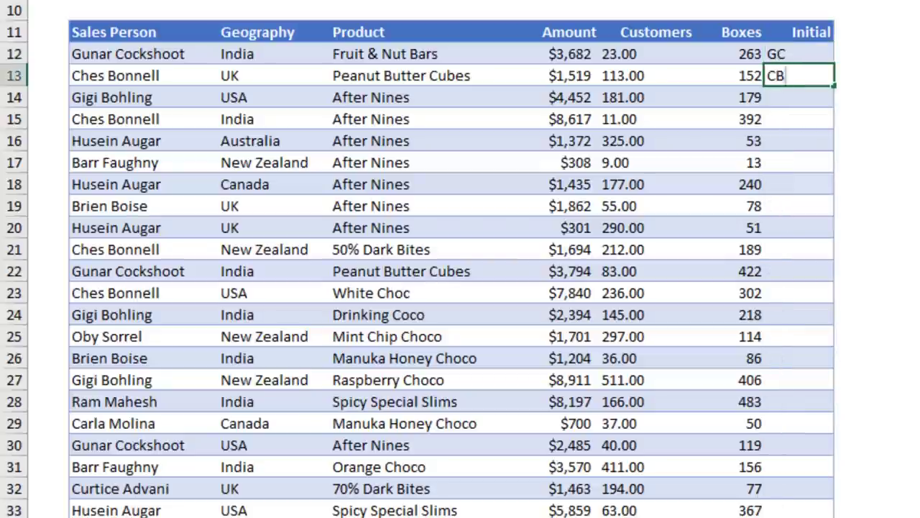
{"action": "key", "text": "Return"}
{"action": "type", "text": "GC"}
{"action": "key", "text": "BackSpace"}
{"action": "type", "text": "B"}
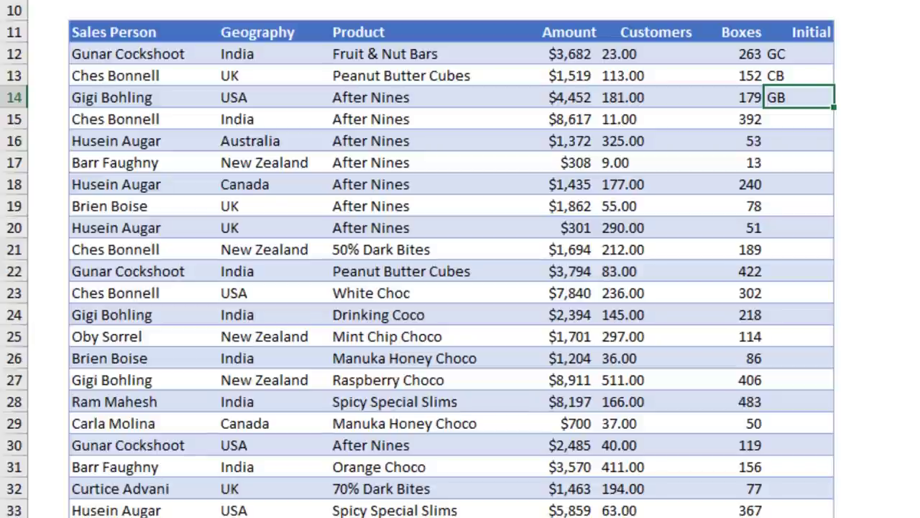
{"action": "key", "text": "ctrl+e"}
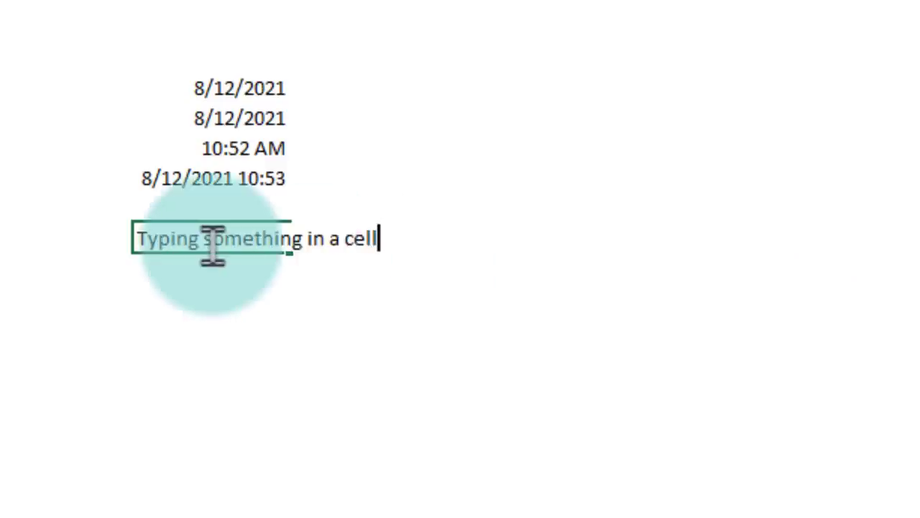
Insert a line break before "in a cell" in the "Typing something in a cell" text and widen column L.
{"action": "left_click", "coordinate": [309, 241]}
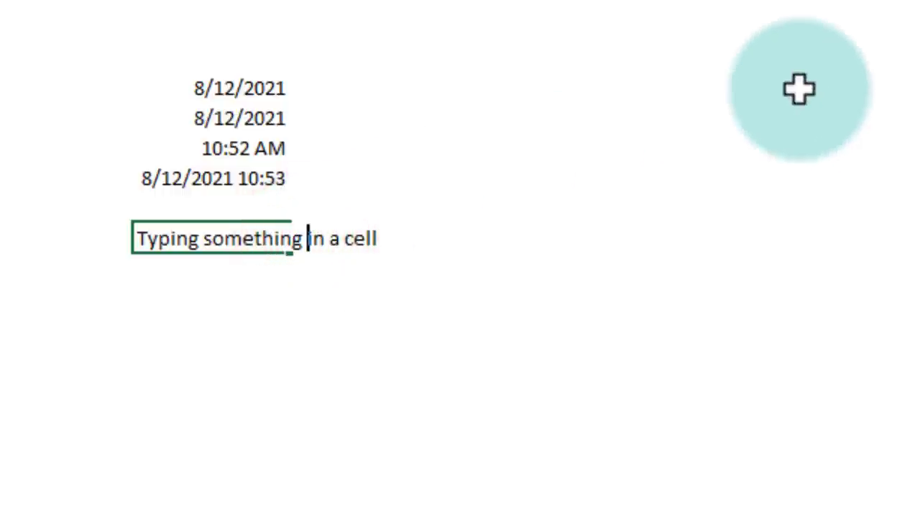
{"action": "key", "text": "Left"}
{"action": "key", "text": "alt+Return"}
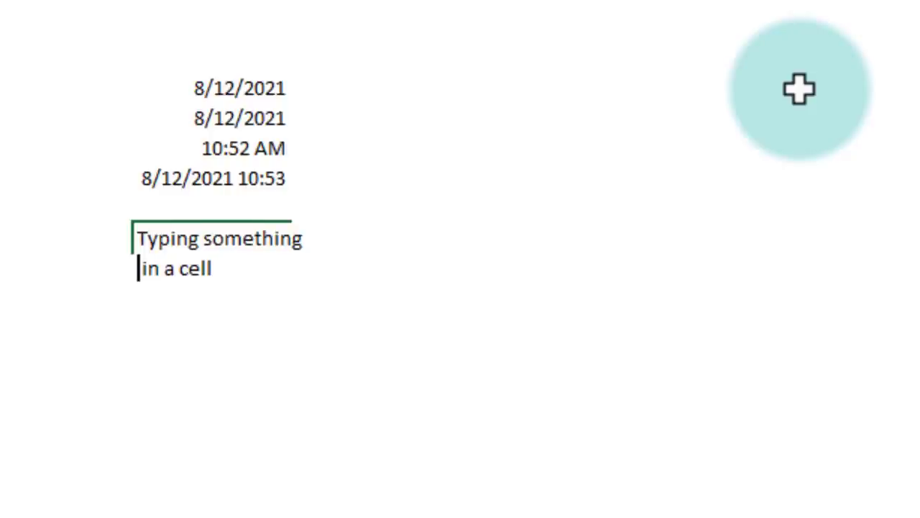
{"action": "key", "text": "Return"}
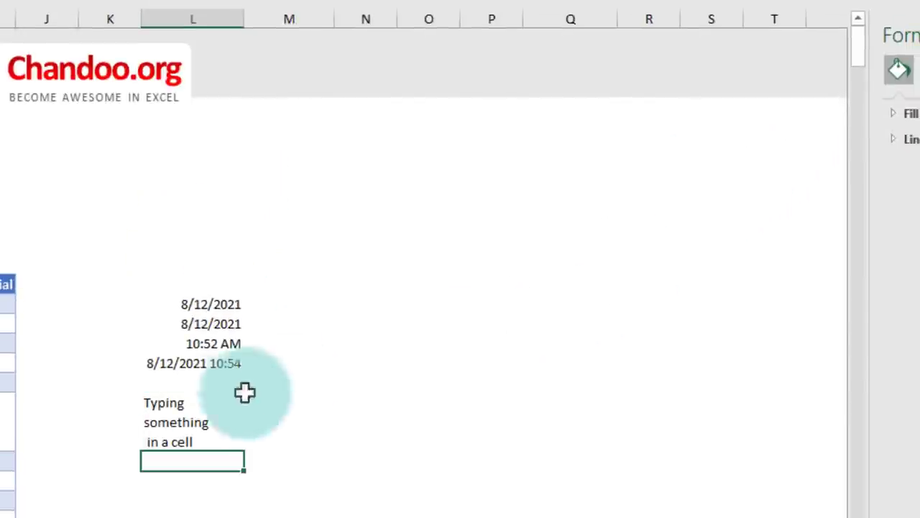
{"action": "left_click", "coordinate": [168, 413]}
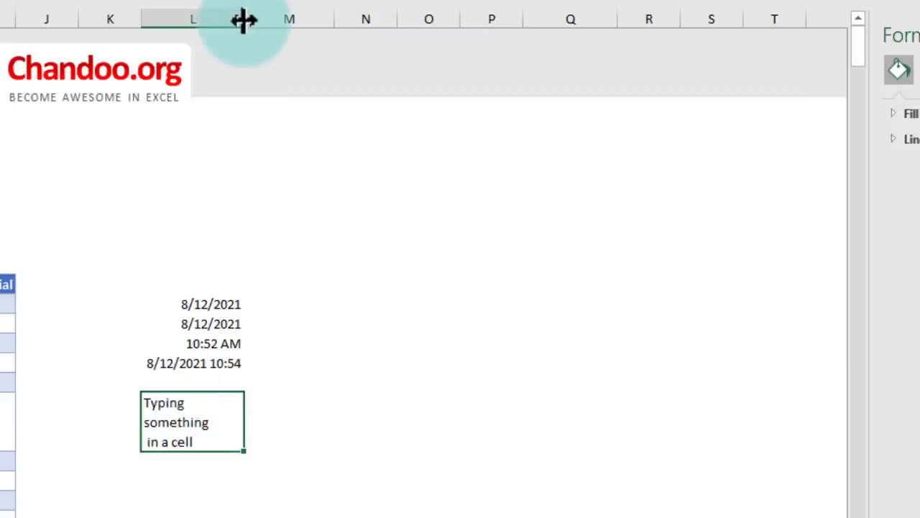
{"action": "left_click_drag", "start_coordinate": [244, 19], "coordinate": [315, 24]}
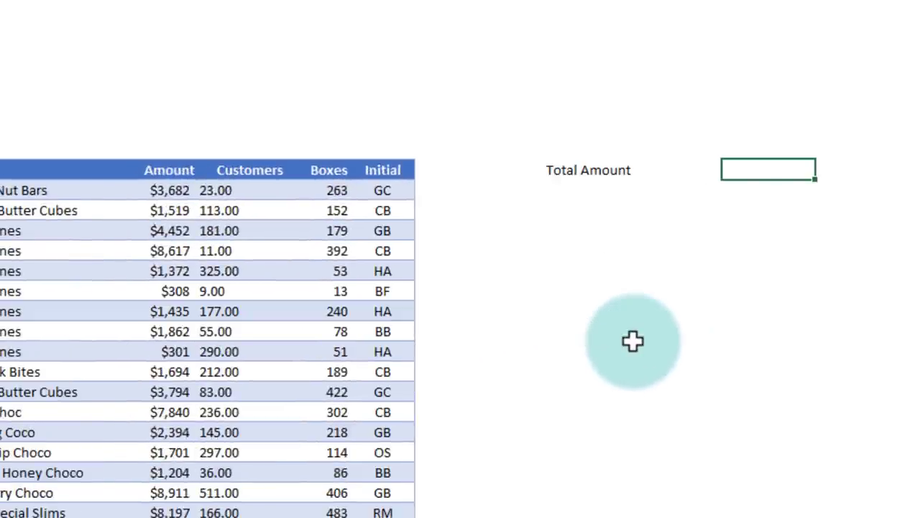
Calculate the Total Amount in the cell beside its label with =SUM(Table1[Amount]).
{"action": "left_click", "coordinate": [789, 171]}
{"action": "type", "text": "="}
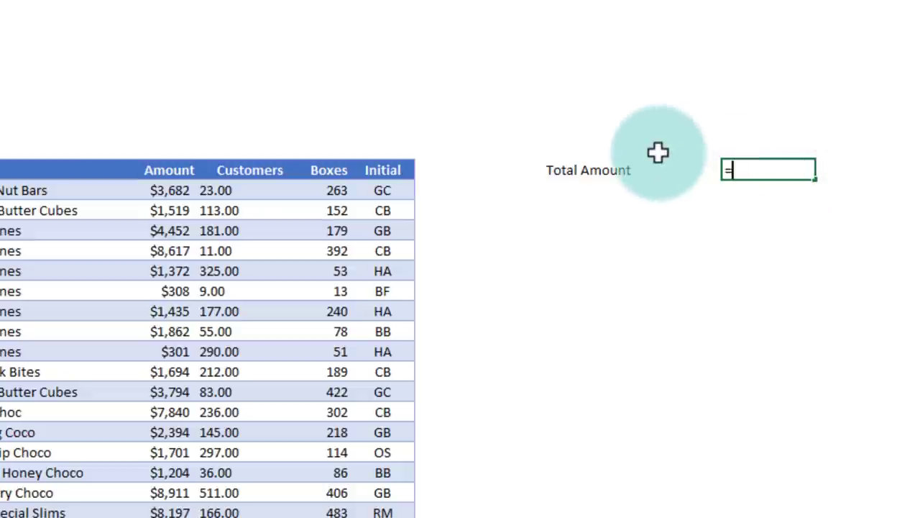
{"action": "type", "text": "sum("}
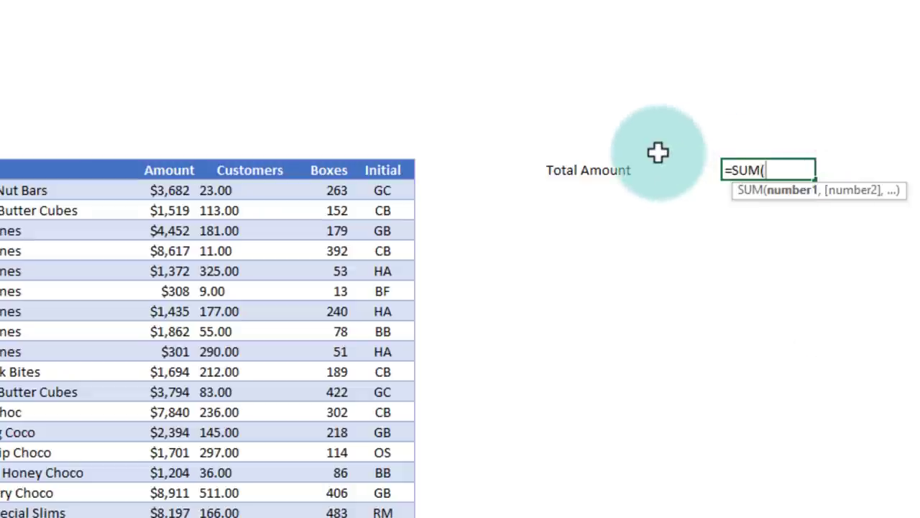
{"action": "left_click", "coordinate": [174, 157]}
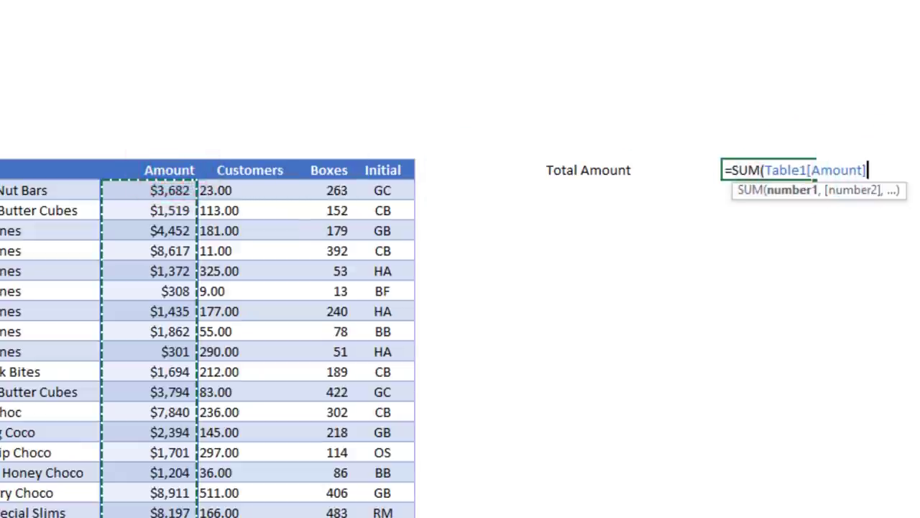
{"action": "type", "text": ")"}
{"action": "key", "text": "Return"}
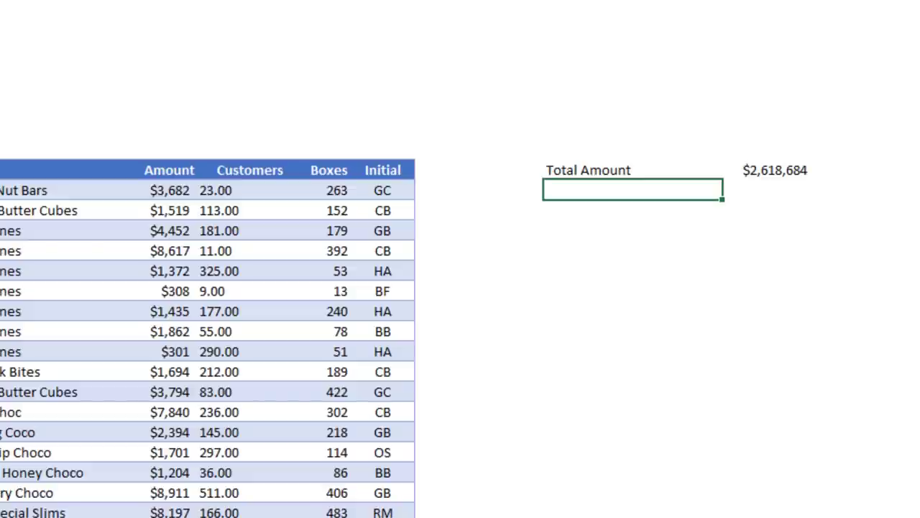
Paste a copy of the Total Amount formula into the cell directly below it and clear that copy.
{"action": "left_click", "coordinate": [768, 189]}
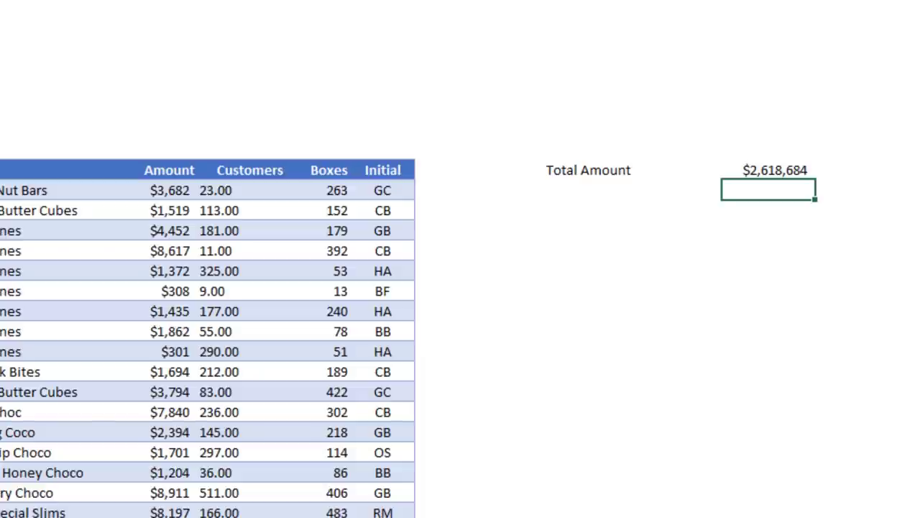
{"action": "left_click", "coordinate": [768, 170]}
{"action": "key", "text": "ctrl+c"}
{"action": "left_click", "coordinate": [768, 190]}
{"action": "key", "text": "ctrl+v"}
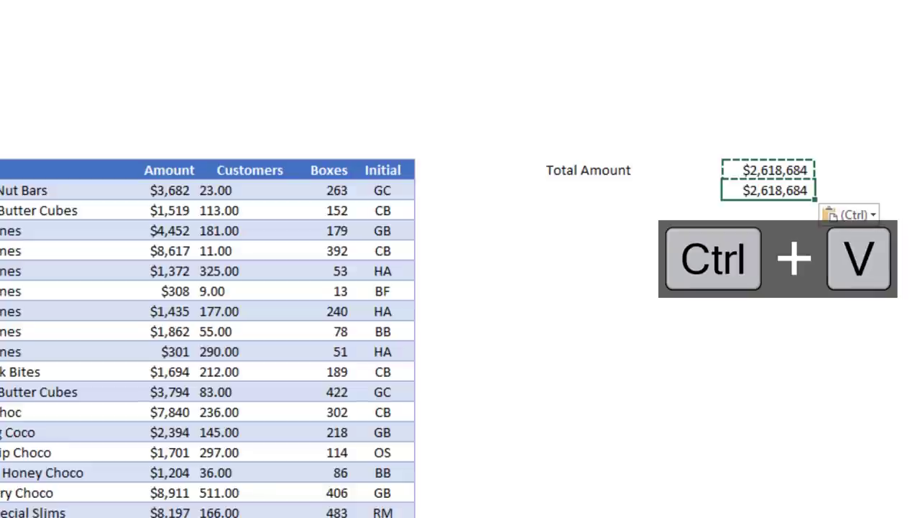
{"action": "key", "text": "Delete"}
Fill the Total Amount formula down into the empty cell directly below it.
{"action": "left_click", "coordinate": [768, 209]}
{"action": "left_click", "coordinate": [768, 190]}
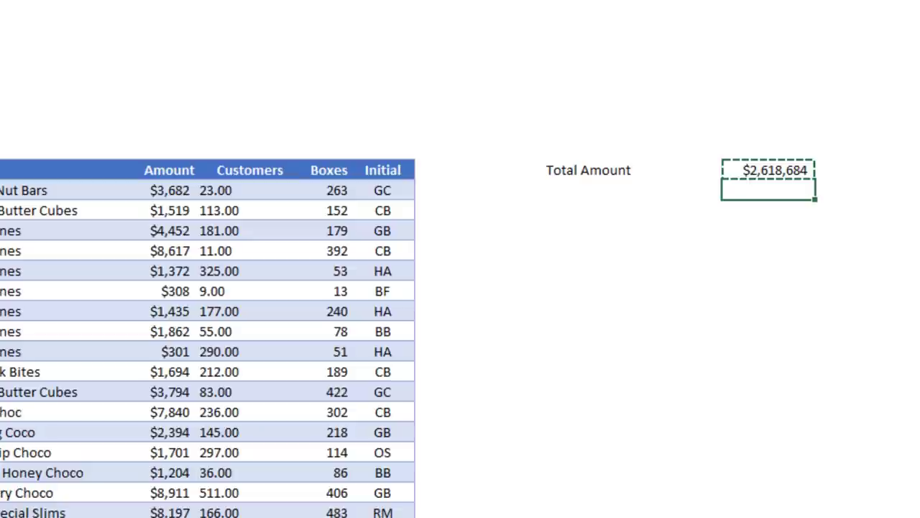
{"action": "key", "text": "ctrl+d"}
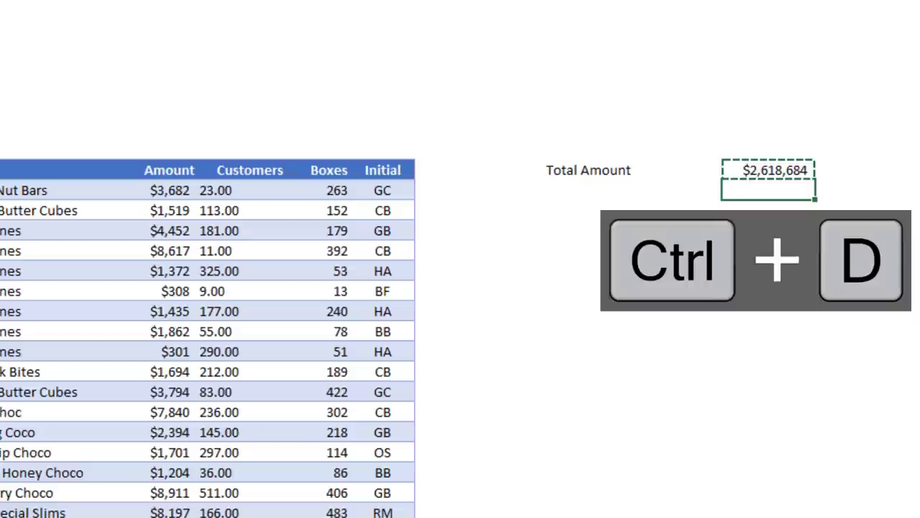
{"action": "key", "text": "ctrl+d"}
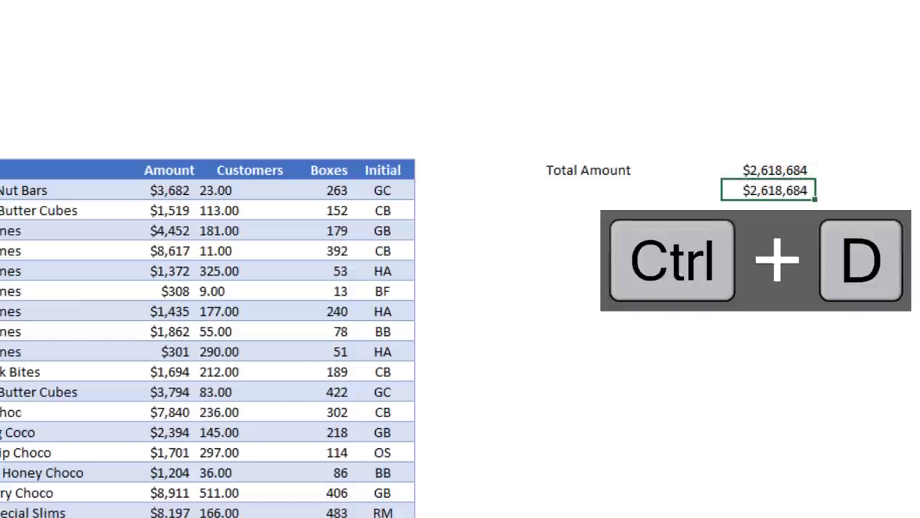
Fill the empty cell below the Names list with the third entry from the pick list of existing names.
{"action": "left_click_drag", "start_coordinate": [154, 79], "coordinate": [236, 226]}
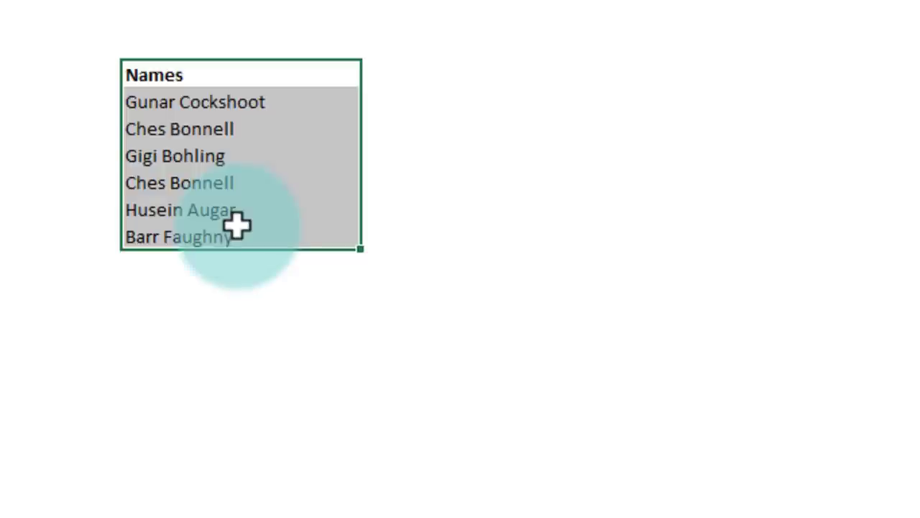
{"action": "left_click", "coordinate": [214, 264]}
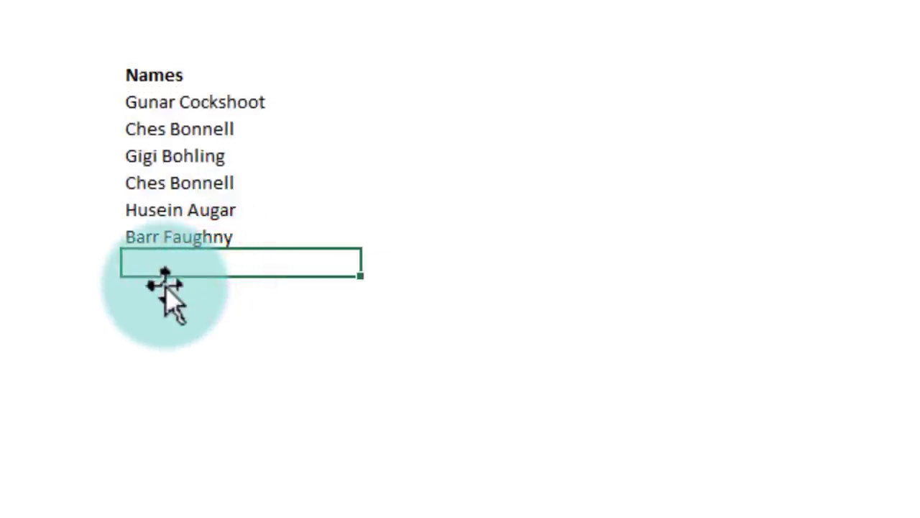
{"action": "left_click_drag", "start_coordinate": [269, 251], "coordinate": [451, 186]}
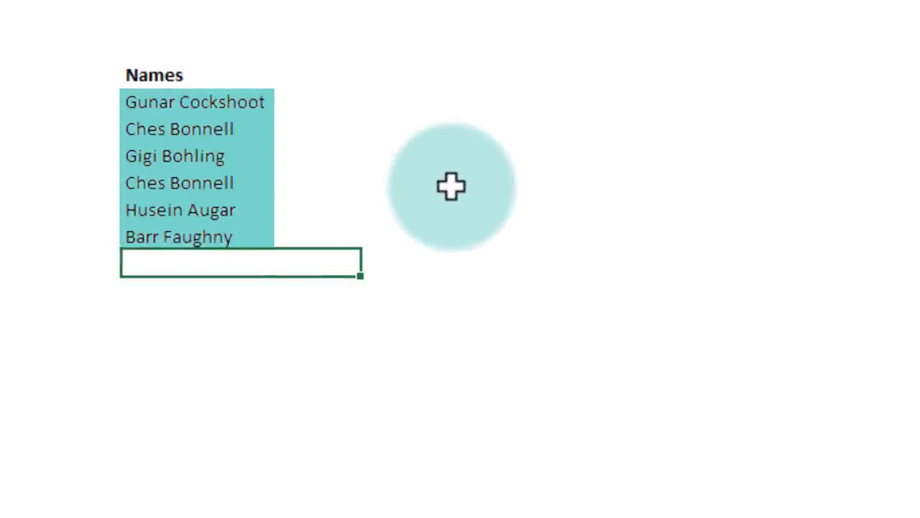
{"action": "key", "text": "alt+Down"}
{"action": "key", "text": "Down"}
{"action": "key", "text": "Down"}
{"action": "key", "text": "Down"}
{"action": "key", "text": "Down"}
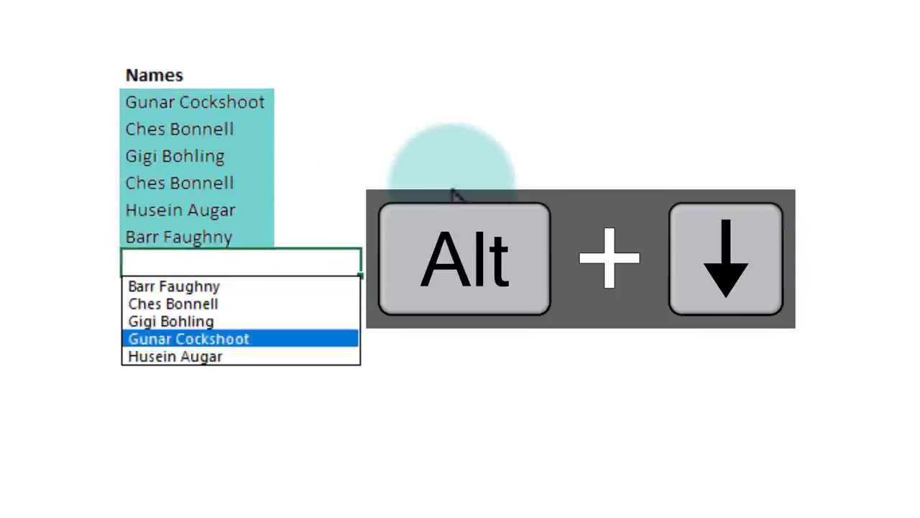
{"action": "key", "text": "Up"}
{"action": "key", "text": "Up"}
{"action": "key", "text": "Up"}
{"action": "key", "text": "Down"}
{"action": "key", "text": "Down"}
{"action": "key", "text": "Down"}
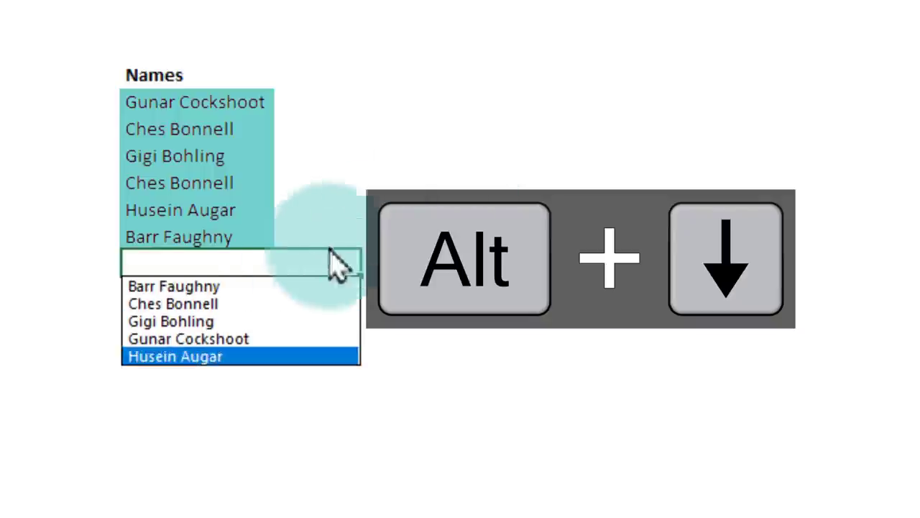
{"action": "key", "text": "Up"}
{"action": "key", "text": "Up"}
{"action": "key", "text": "Up"}
{"action": "key", "text": "Up"}
{"action": "key", "text": "Down"}
{"action": "key", "text": "Down"}
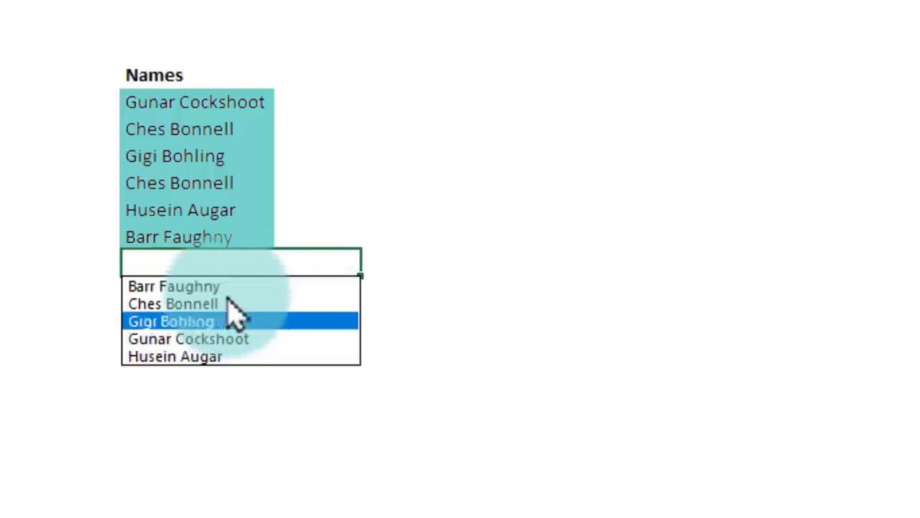
{"action": "key", "text": "Up"}
{"action": "key", "text": "Up"}
{"action": "key", "text": "Down"}
{"action": "key", "text": "Down"}
{"action": "key", "text": "Down"}
{"action": "key", "text": "Down"}
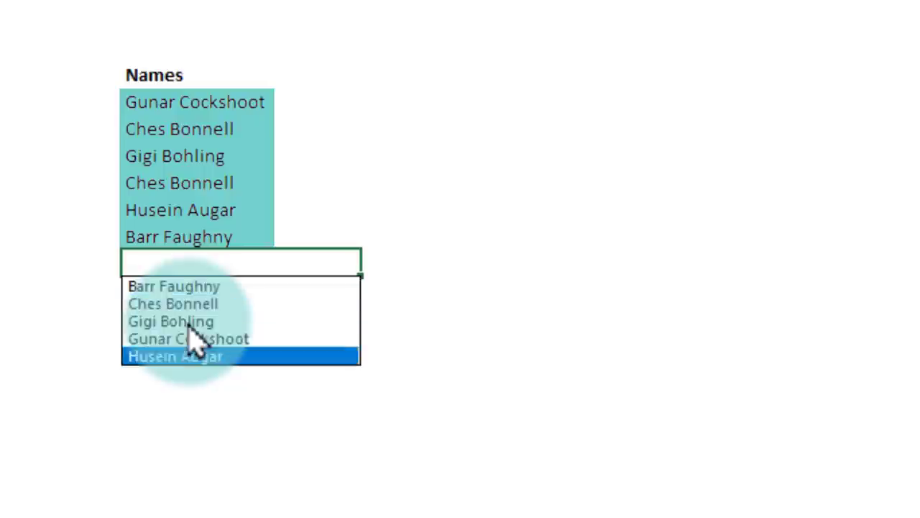
{"action": "key", "text": "Up"}
{"action": "key", "text": "Up"}
{"action": "key", "text": "Up"}
{"action": "key", "text": "Down"}
{"action": "key", "text": "Down"}
{"action": "left_click", "coordinate": [186, 322]}
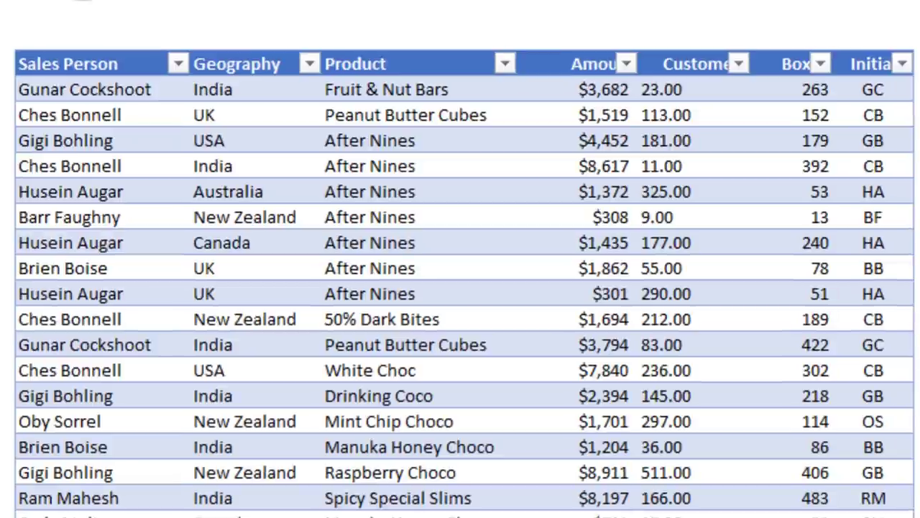
Open the filter options of the sales table's Product column from its header cell.
{"action": "left_click", "coordinate": [406, 219]}
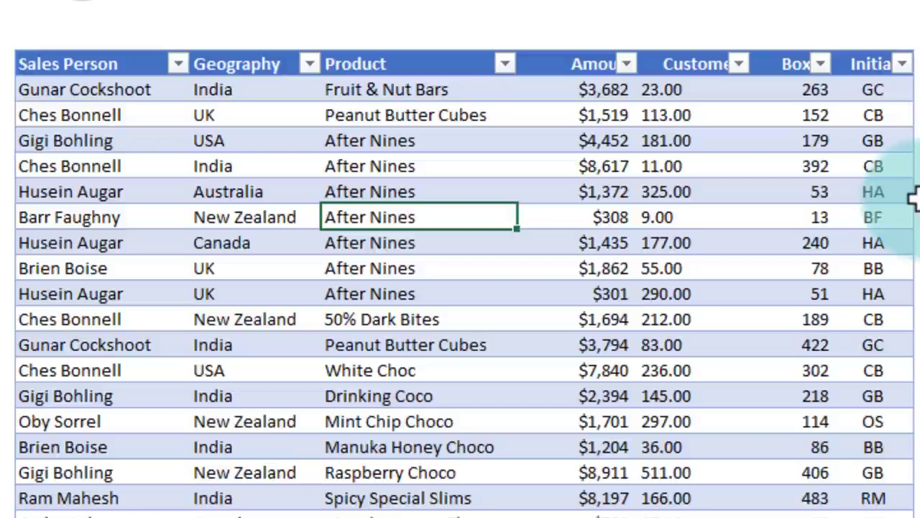
{"action": "key", "text": "Up"}
{"action": "key", "text": "Up"}
{"action": "key", "text": "Up"}
{"action": "key", "text": "Up"}
{"action": "key", "text": "Up"}
{"action": "key", "text": "Up"}
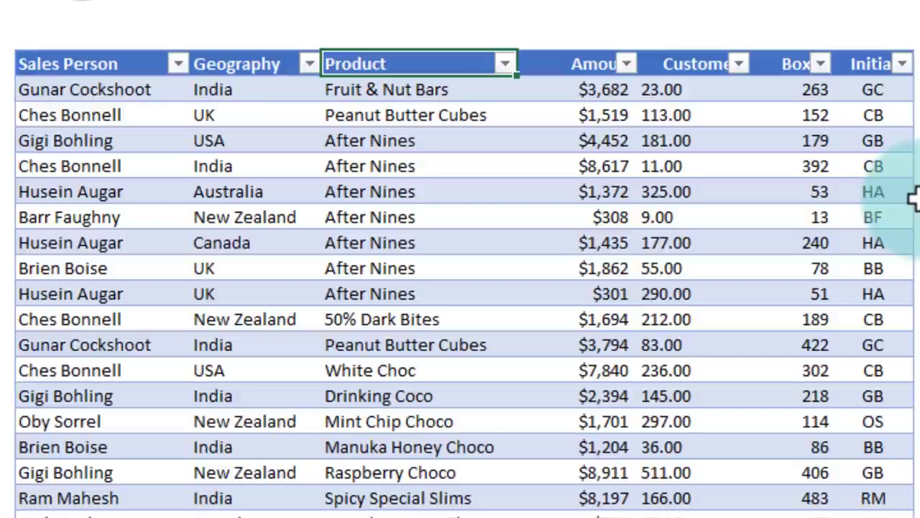
{"action": "key", "text": "alt+Down"}
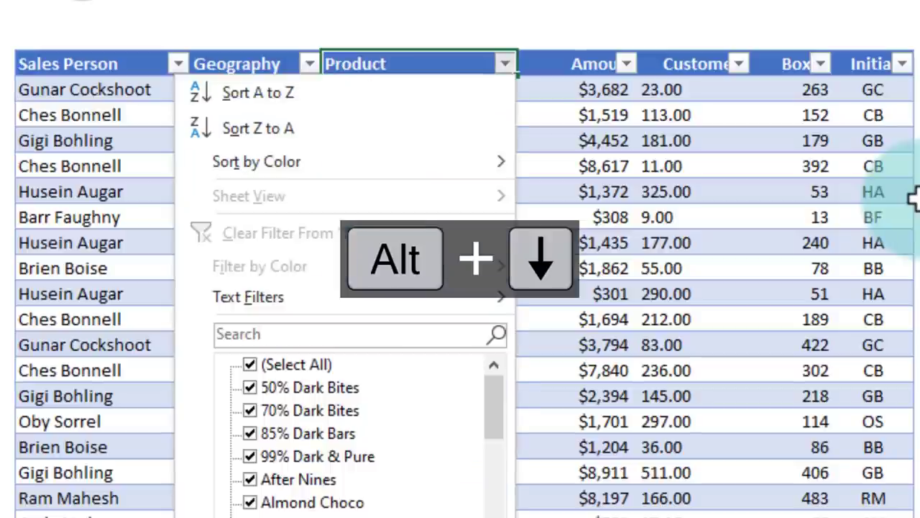
Filter the Product column to After Nines only, with all other products deselected.
{"action": "key", "text": "Down"}
{"action": "key", "text": "Down"}
{"action": "key", "text": "Down"}
{"action": "key", "text": "Down"}
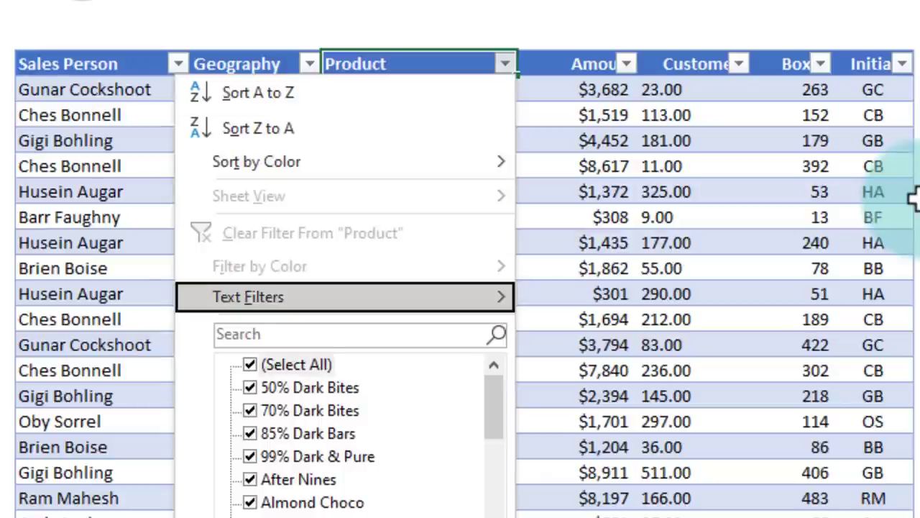
{"action": "key", "text": "Down"}
{"action": "key", "text": "Down"}
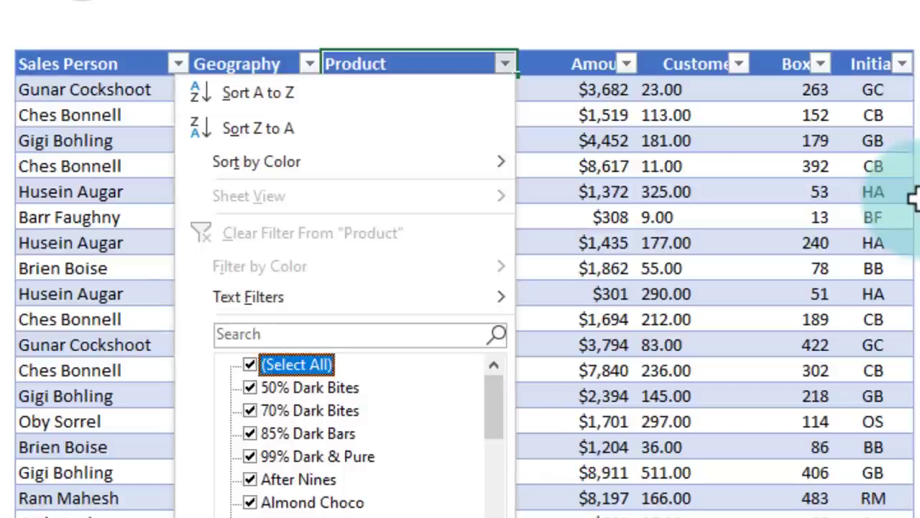
{"action": "key", "text": "space"}
{"action": "key", "text": "Down"}
{"action": "key", "text": "Down"}
{"action": "key", "text": "Down"}
{"action": "key", "text": "Down"}
{"action": "key", "text": "Down"}
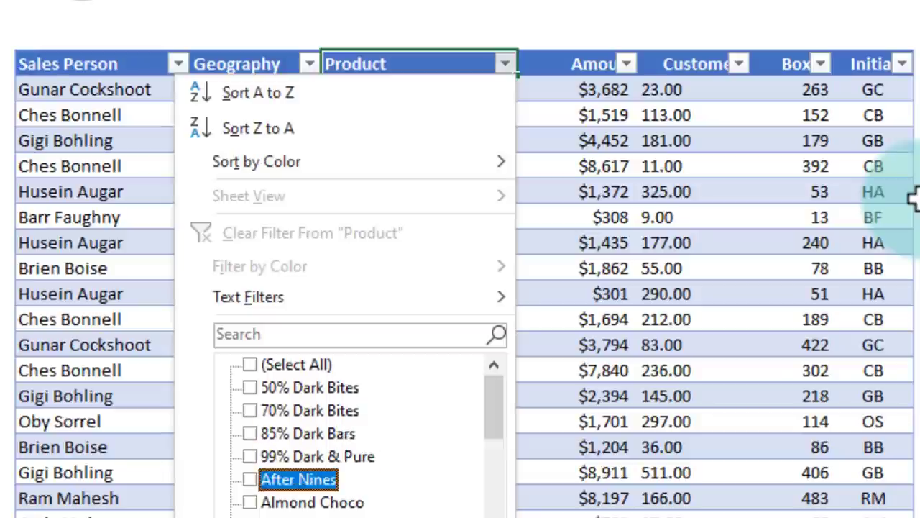
{"action": "key", "text": "space"}
{"action": "key", "text": "Tab"}
{"action": "key", "text": "Return"}
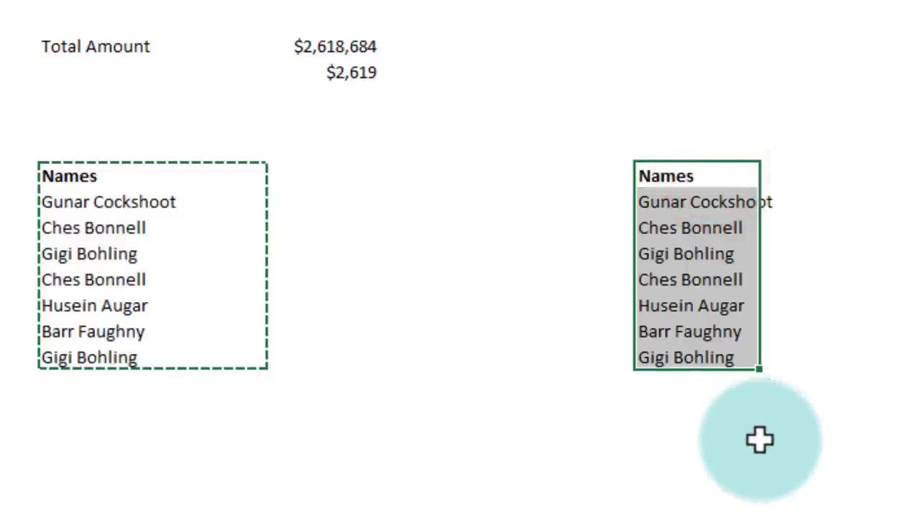
Duplicate the whole Names list, including its header, by moving a copy straight into the empty area beside it.
{"action": "left_click", "coordinate": [411, 422]}
{"action": "left_click", "coordinate": [103, 175]}
{"action": "key", "text": "ctrl+v"}
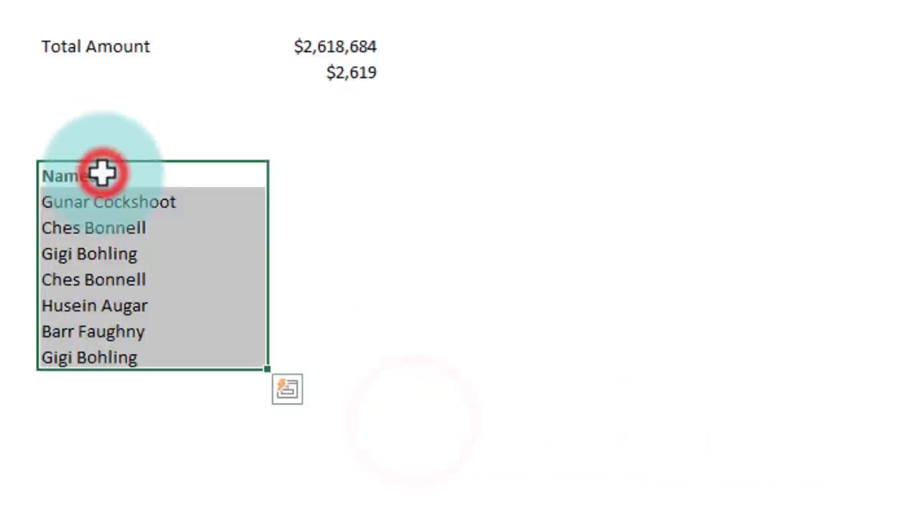
{"action": "key", "text": "ctrl"}
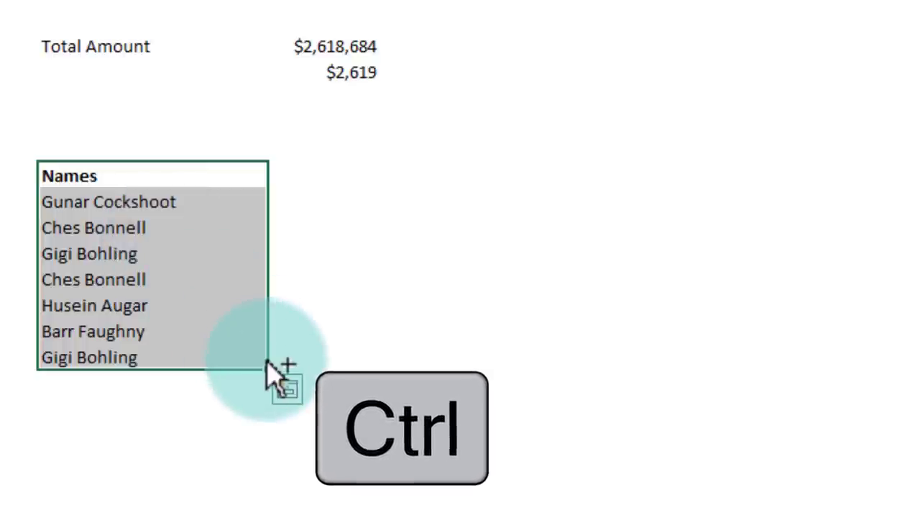
{"action": "left_click_drag", "start_coordinate": [268, 308], "coordinate": [676, 369]}
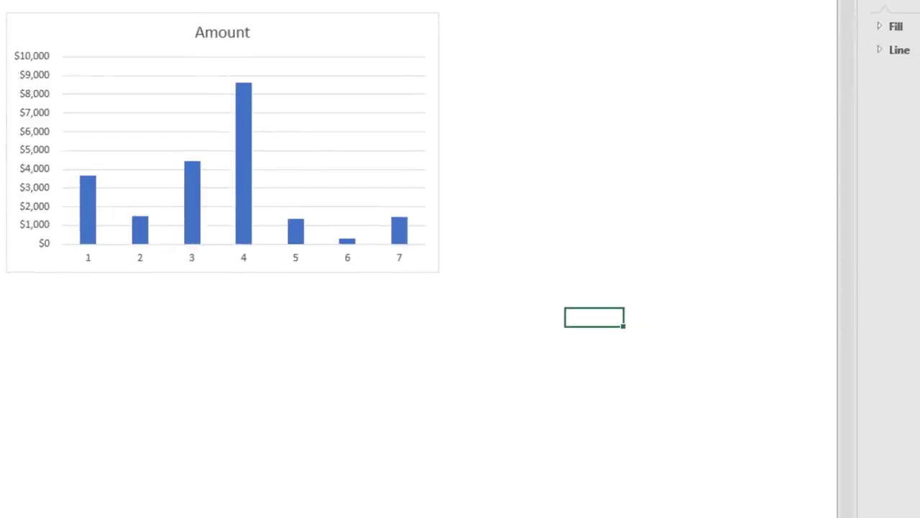
Duplicate the Amount column chart and place the copy in the empty area diagonally below the original.
{"action": "left_click", "coordinate": [345, 36]}
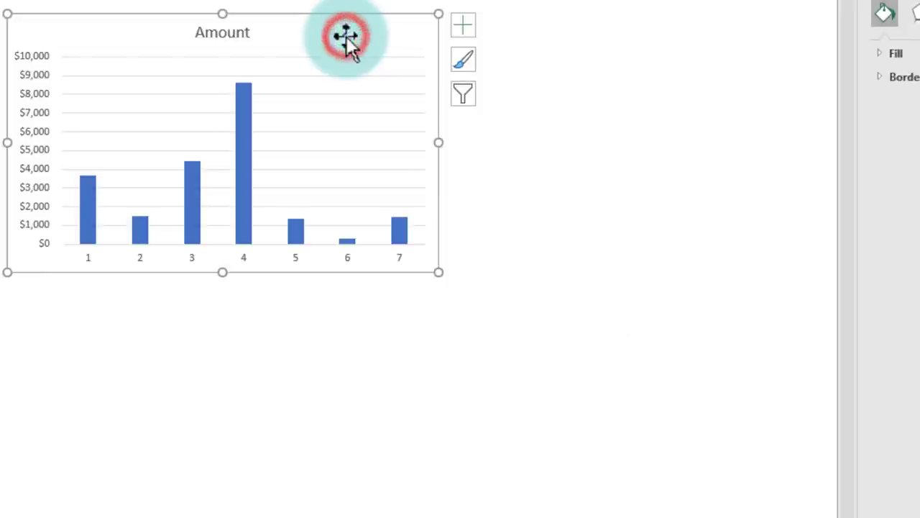
{"action": "key", "text": "ctrl"}
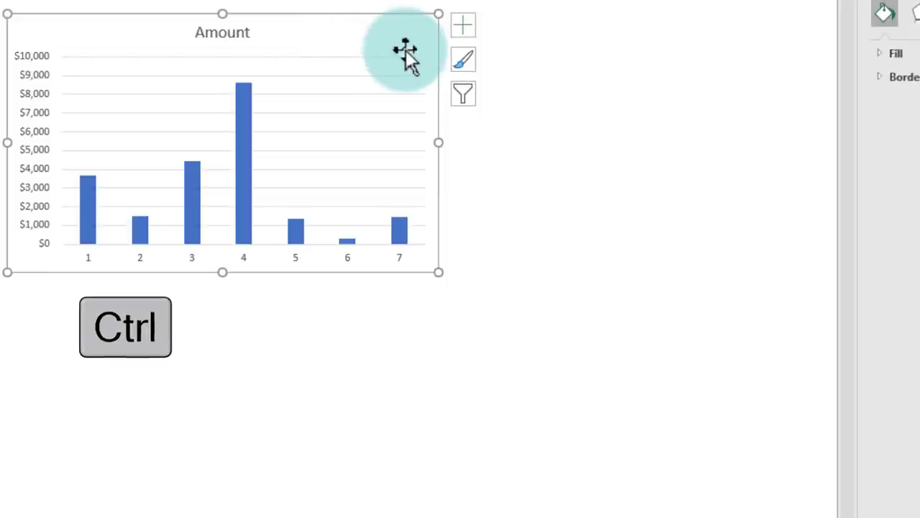
{"action": "left_click_drag", "start_coordinate": [406, 52], "coordinate": [666, 328]}
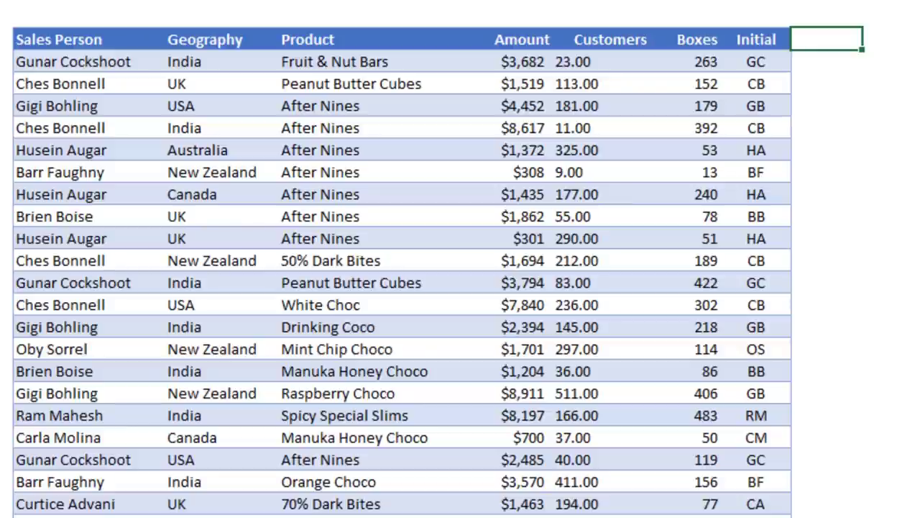
Add a More amount column to the sales table and begin an IF formula testing whether Amount is greater than 2000.
{"action": "key", "text": "super+period"}
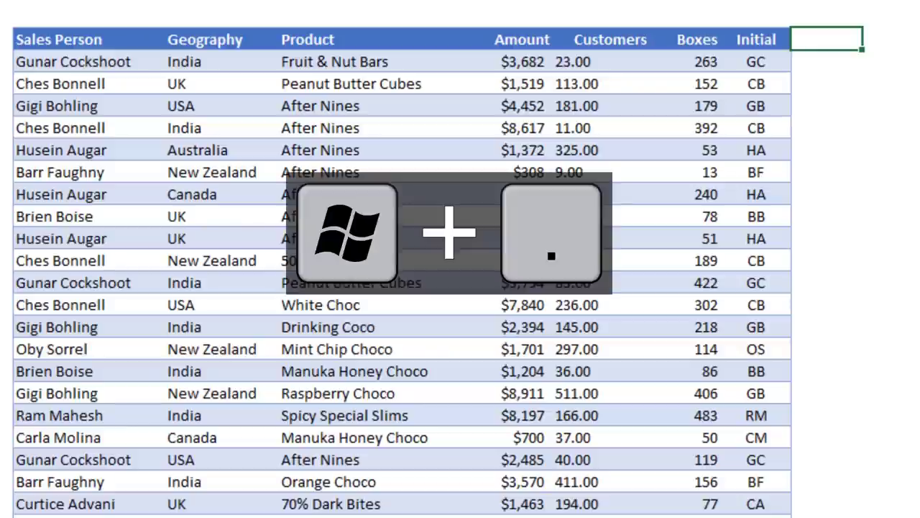
{"action": "left_click", "coordinate": [852, 35]}
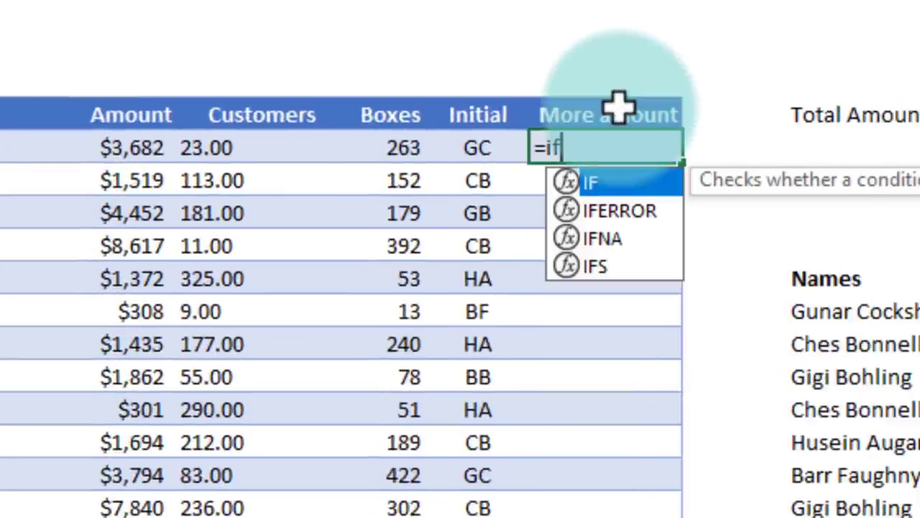
{"action": "key", "text": "Tab"}
{"action": "key", "text": "Left"}
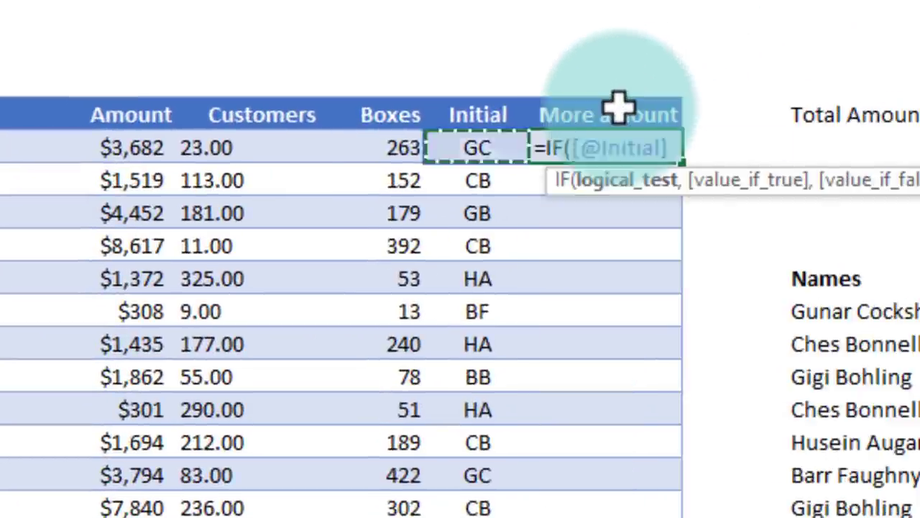
{"action": "key", "text": "Left"}
{"action": "key", "text": "Left"}
{"action": "key", "text": "Left"}
{"action": "type", "text": ">20000"}
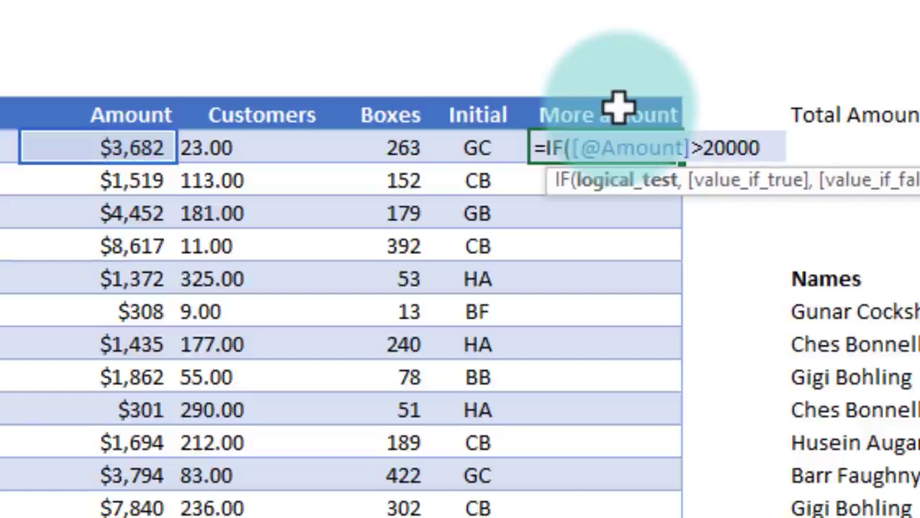
{"action": "key", "text": "BackSpace"}
{"action": "type", "text": ",\""}
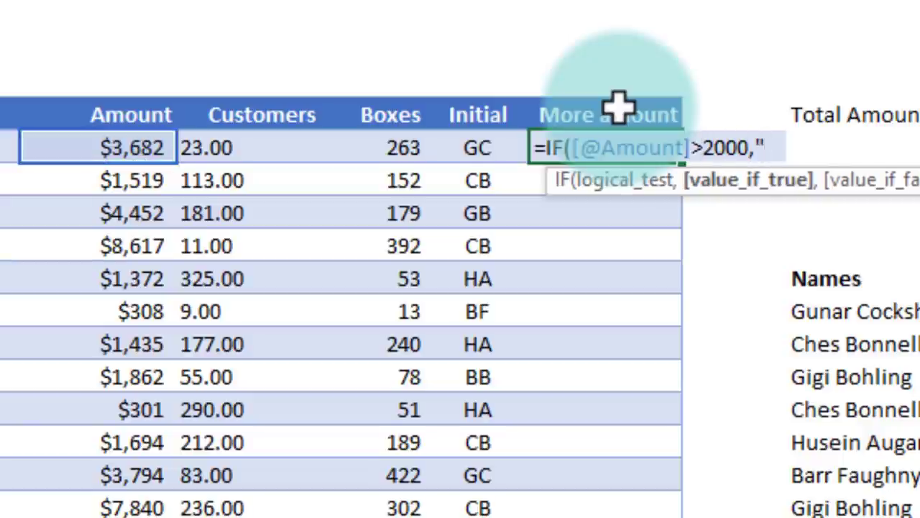
Complete the More amount IF formula with a grinning face emoji when true and a crying face emoji when false.
{"action": "key", "text": "super+period"}
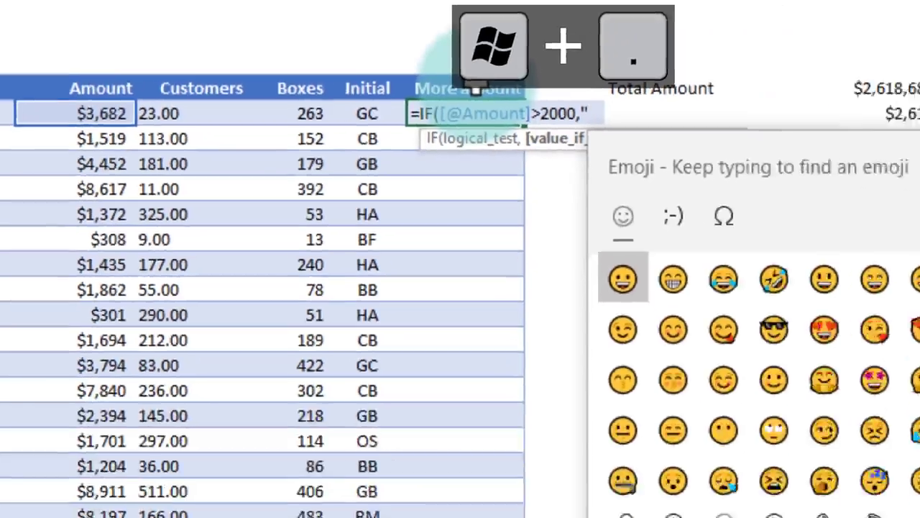
{"action": "left_click", "coordinate": [623, 279]}
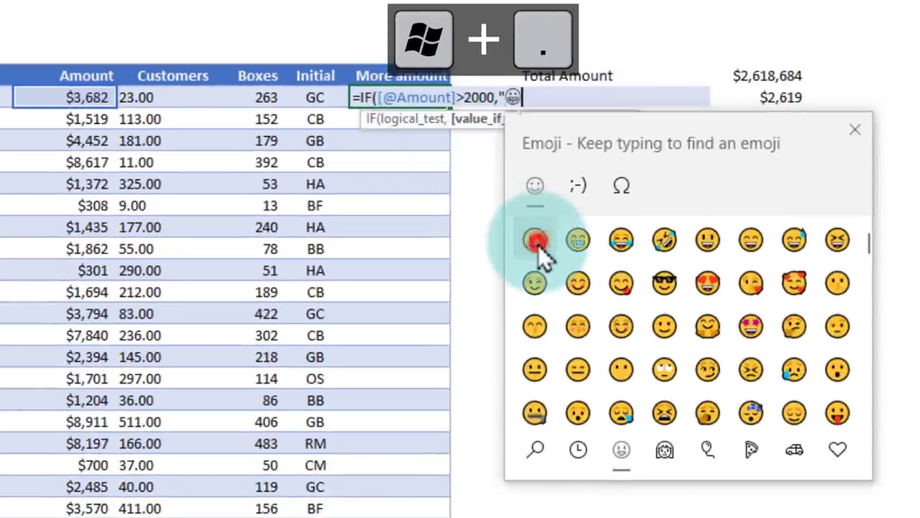
{"action": "left_click", "coordinate": [876, 142]}
{"action": "type", "text": "\","}
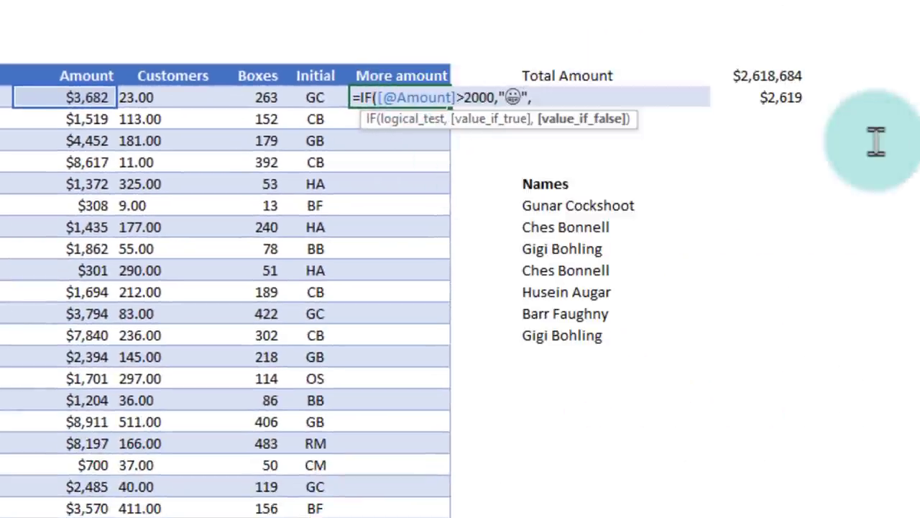
{"action": "type", "text": " \""}
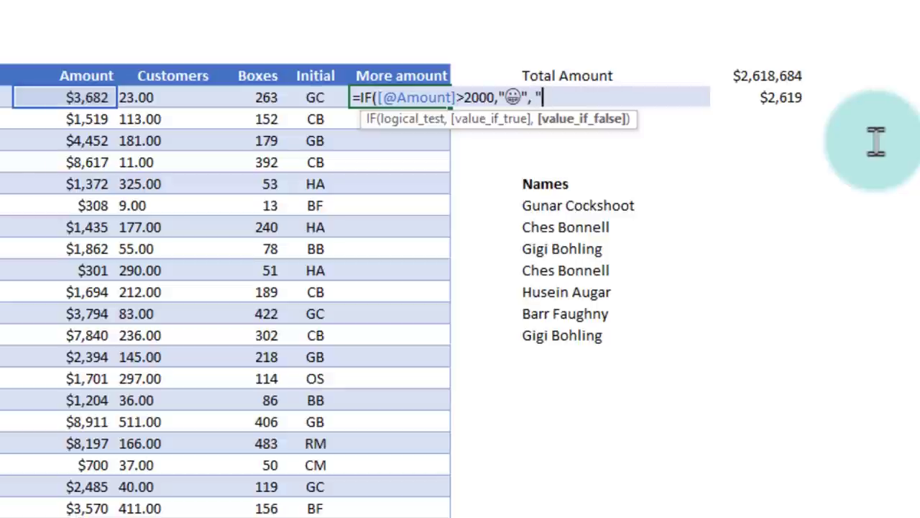
{"action": "key", "text": "super+period"}
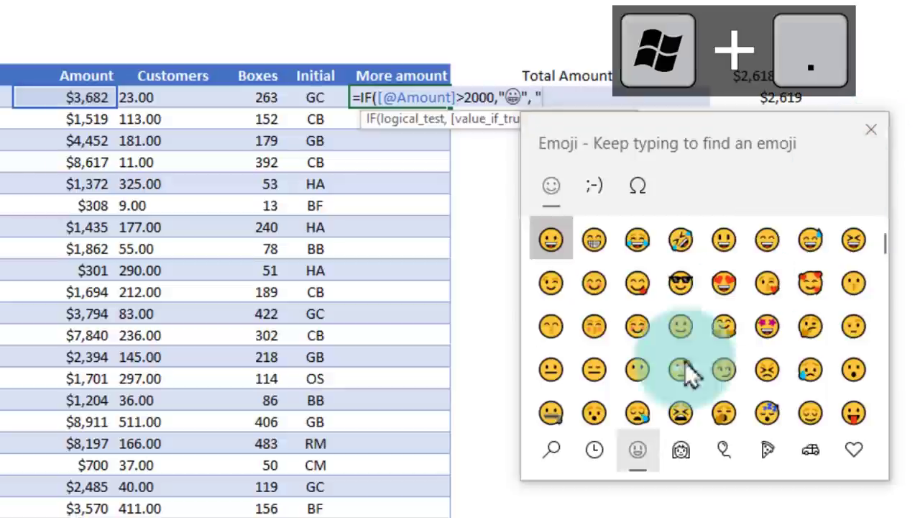
{"action": "left_click", "coordinate": [637, 411]}
{"action": "left_click", "coordinate": [866, 128]}
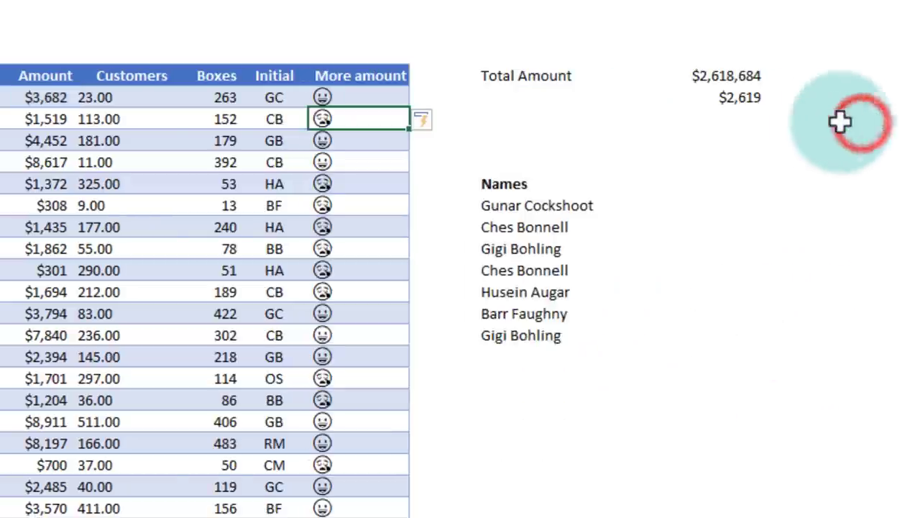
{"action": "left_click", "coordinate": [343, 95]}
{"action": "scroll", "coordinate": [351, 370], "scroll_direction": "down", "scroll_amount": 3}
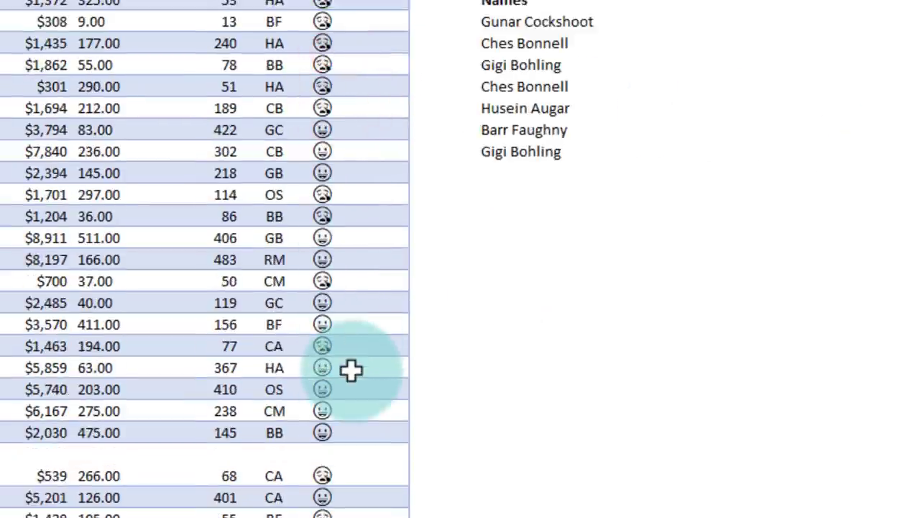
{"action": "scroll", "coordinate": [352, 369], "scroll_direction": "up", "scroll_amount": 3}
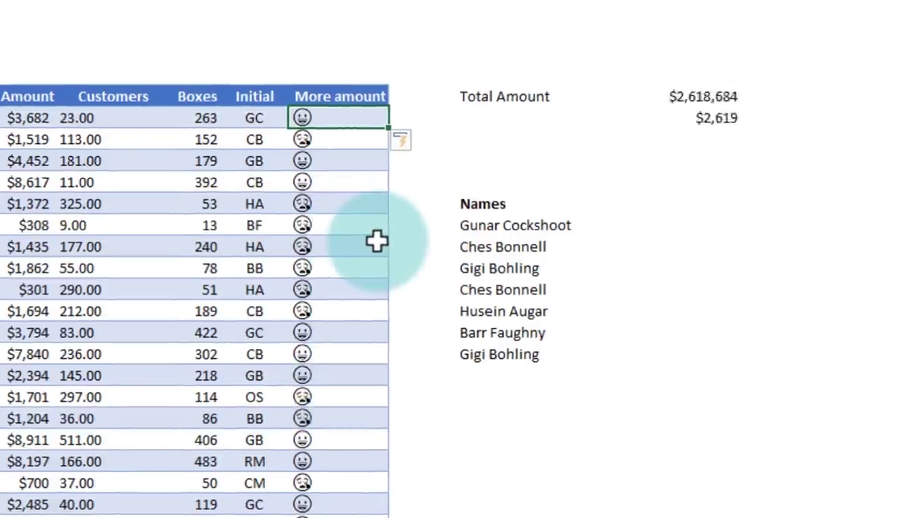
Insert a thumbs-up emoji in the empty cell four rows above the More amount header, searching the emojis for "thum".
{"action": "key", "text": "Up"}
{"action": "key", "text": "Up"}
{"action": "key", "text": "Up"}
{"action": "key", "text": "Up"}
{"action": "key", "text": "Up"}
{"action": "key", "text": "F2"}
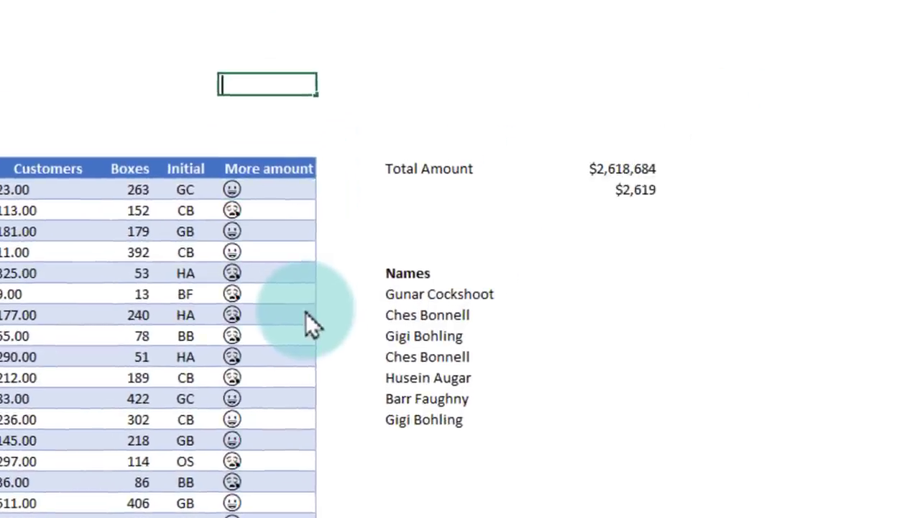
{"action": "key", "text": "super+period"}
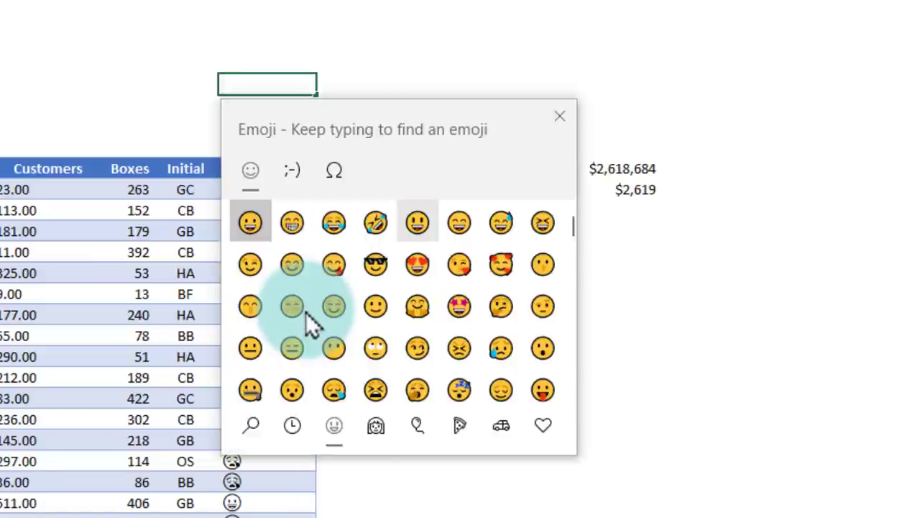
{"action": "type", "text": "thum"}
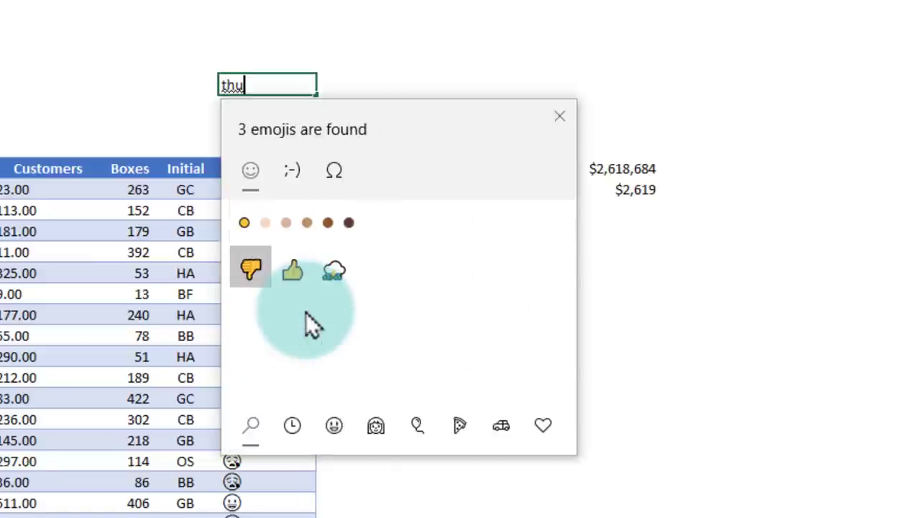
{"action": "left_click", "coordinate": [293, 271]}
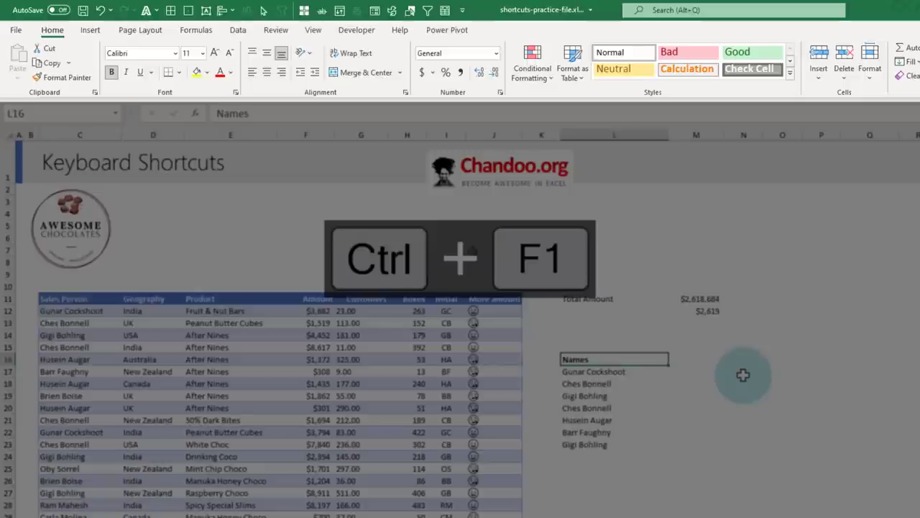
Collapse the ribbon, expand it again and display its access key tips.
{"action": "key", "text": "ctrl+F1"}
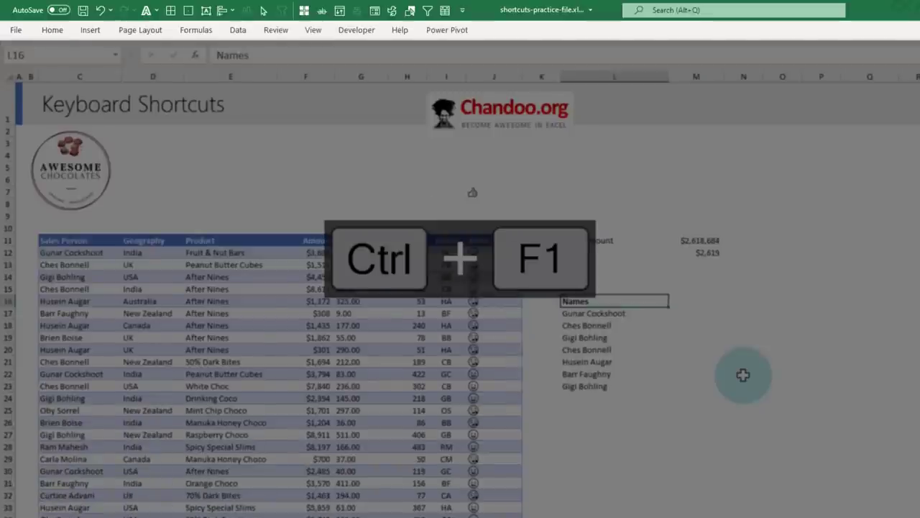
{"action": "key", "text": "ctrl+F1"}
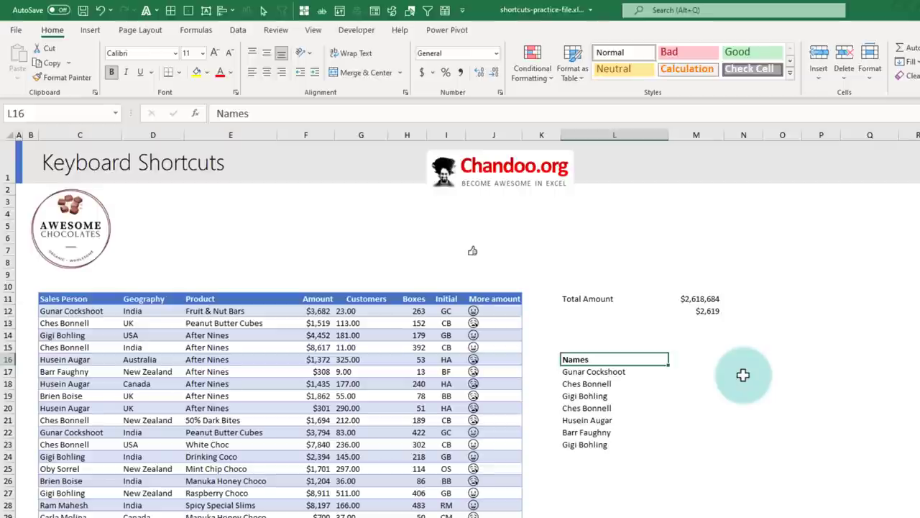
{"action": "key", "text": "alt"}
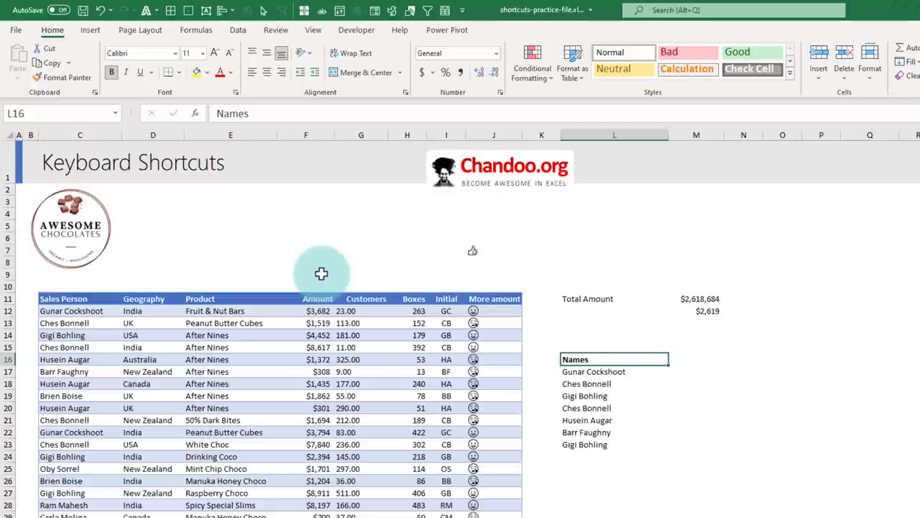
{"action": "key", "text": "alt"}
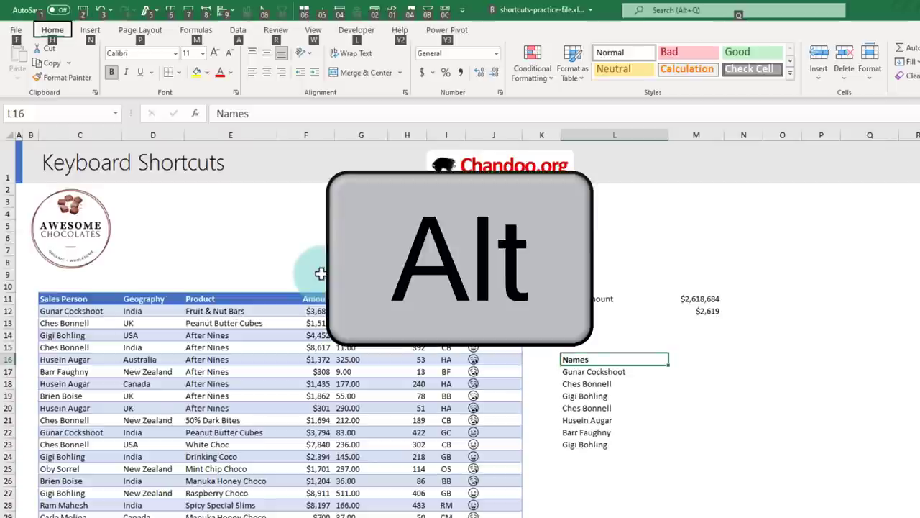
{"action": "key", "text": "alt"}
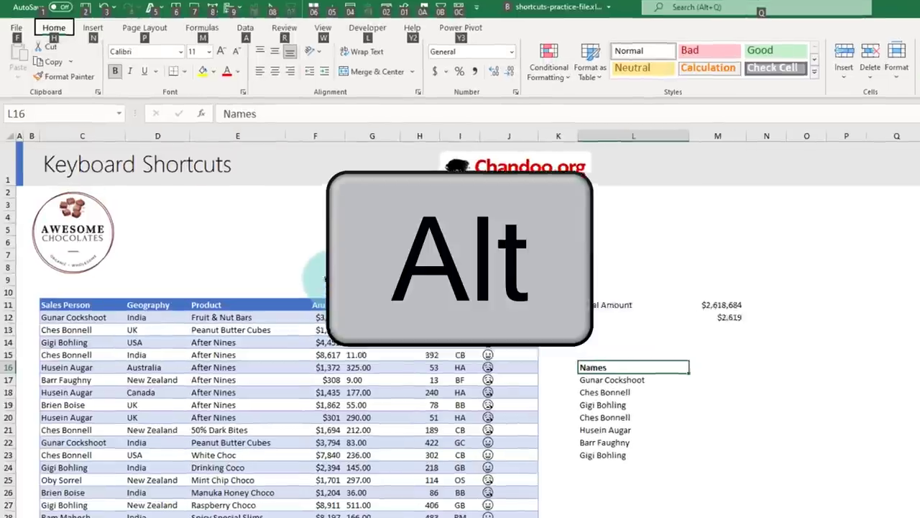
Create a PivotTable from the sales table Table1 on a new worksheet.
{"action": "left_click", "coordinate": [407, 433]}
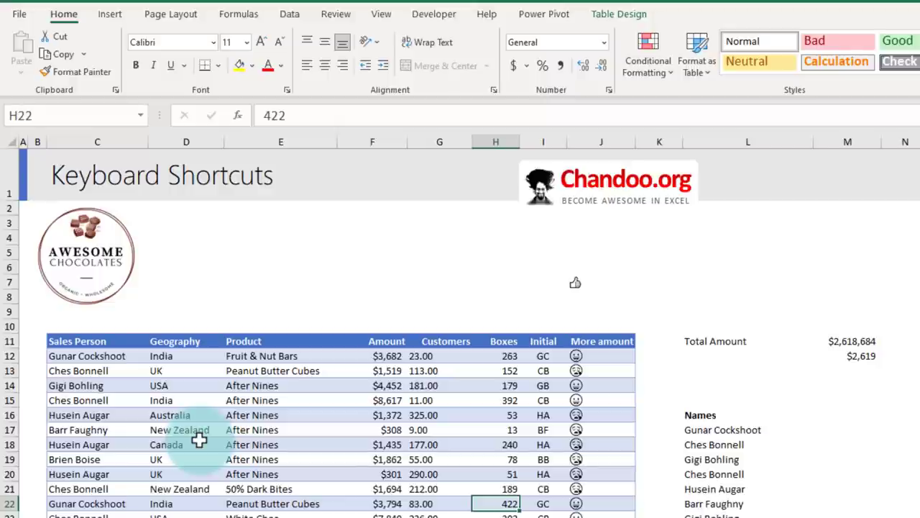
{"action": "key", "text": "alt"}
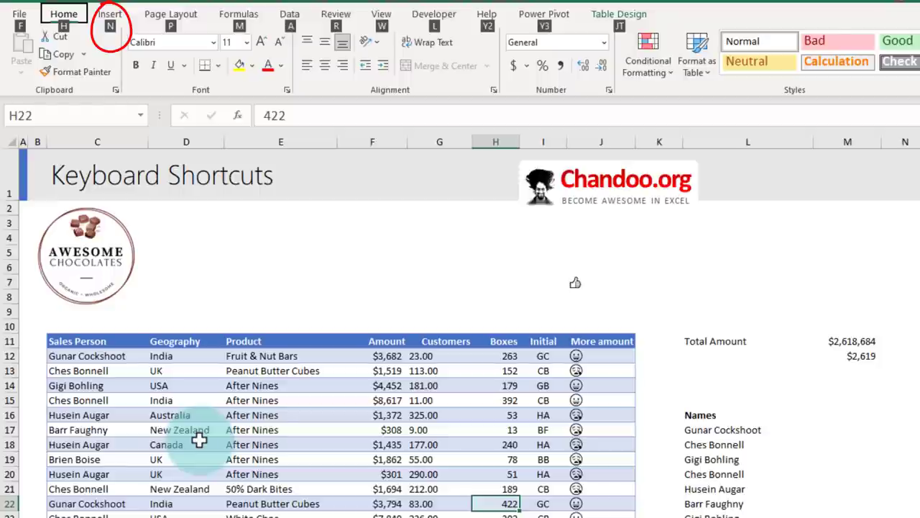
{"action": "key", "text": "n"}
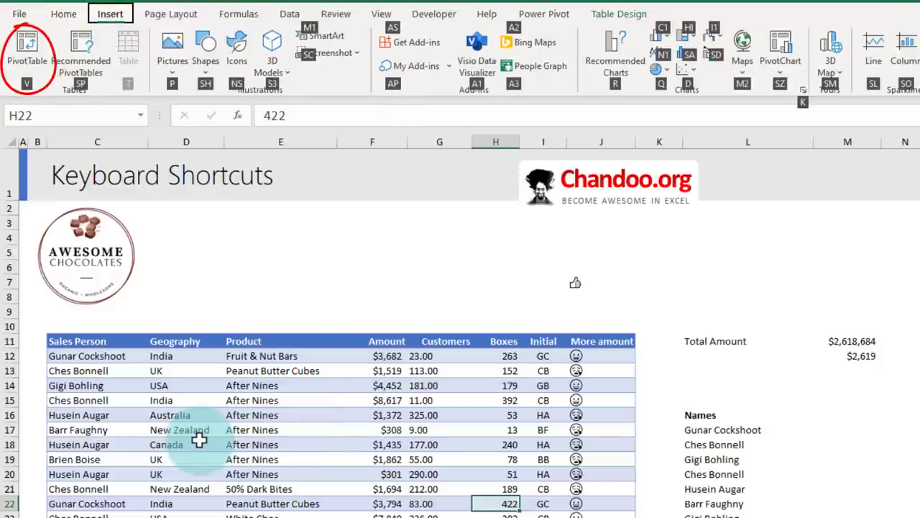
{"action": "key", "text": "v"}
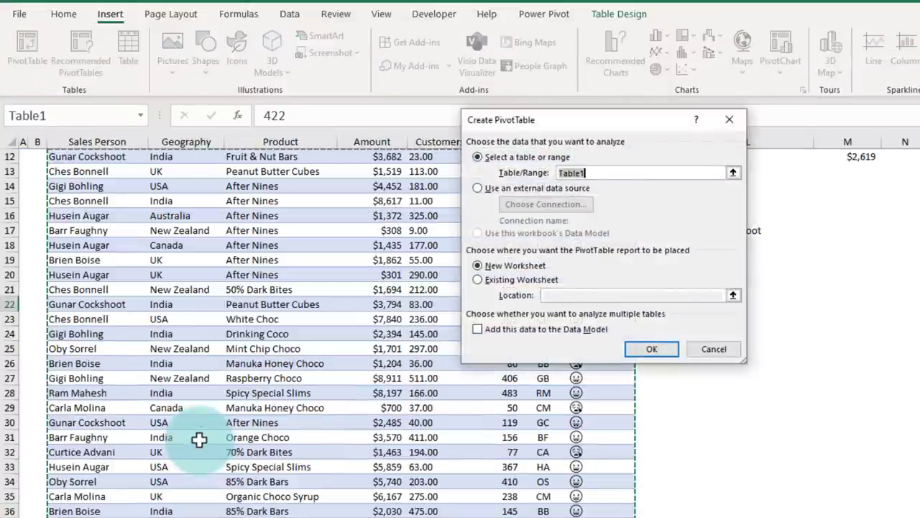
{"action": "key", "text": "Return"}
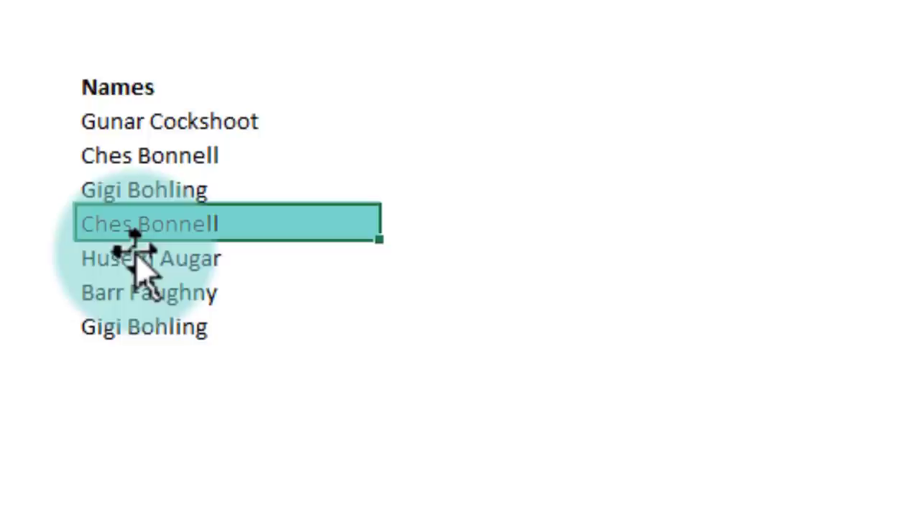
Delete the fourth entry in the Names list, shifting the cells below it up.
{"action": "key", "text": "ctrl+minus"}
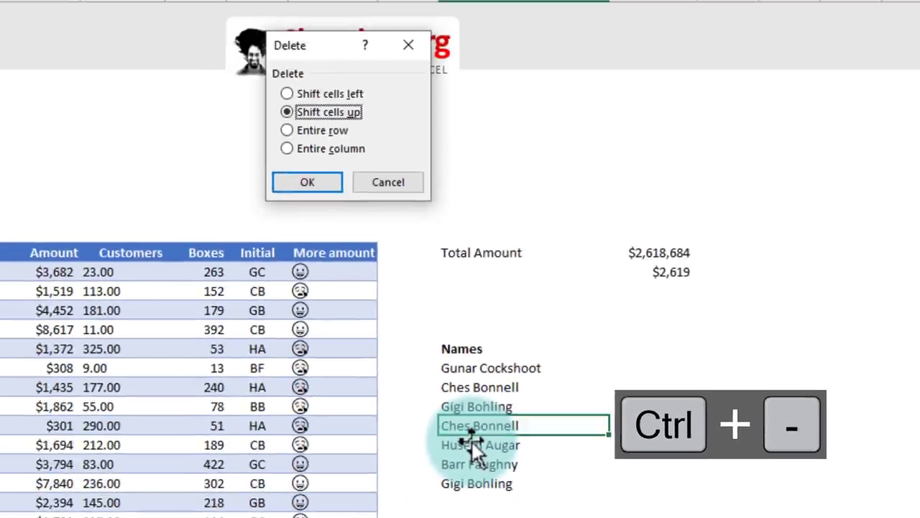
{"action": "key", "text": "Up"}
{"action": "key", "text": "Down"}
{"action": "key", "text": "Down"}
{"action": "key", "text": "Down"}
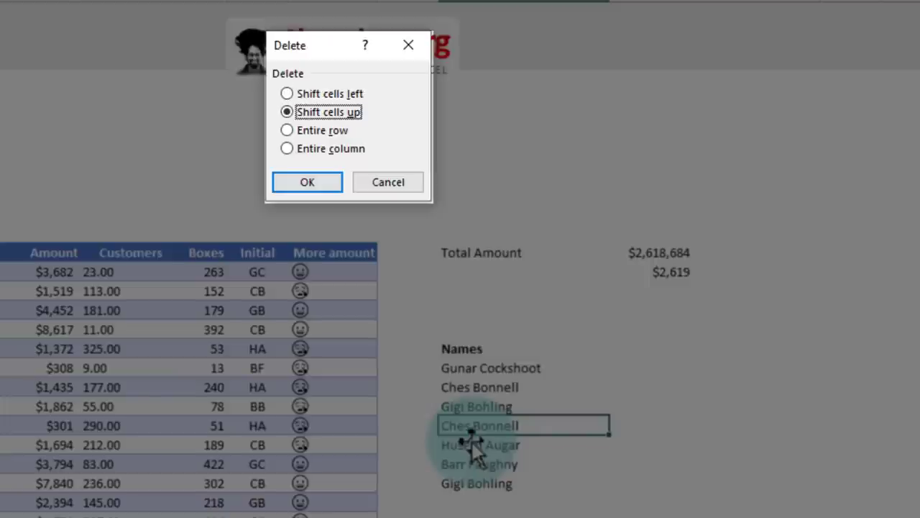
{"action": "key", "text": "Up"}
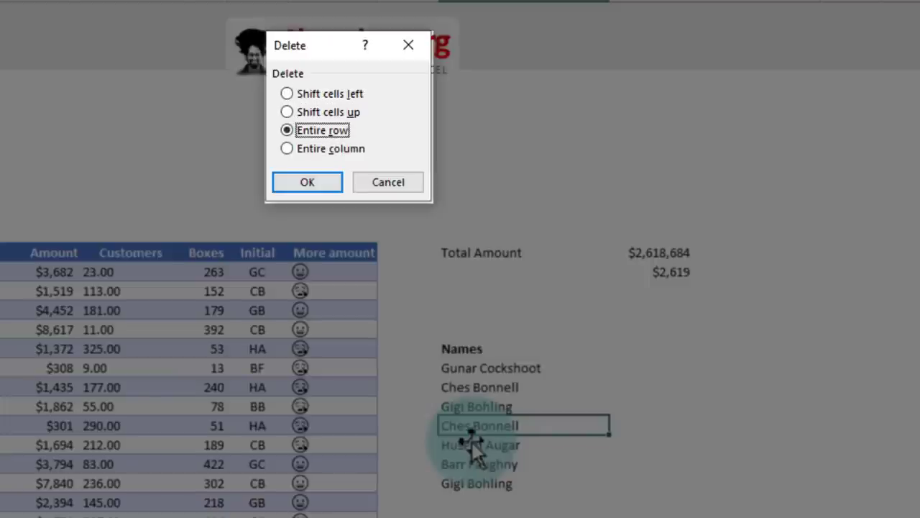
{"action": "key", "text": "Up"}
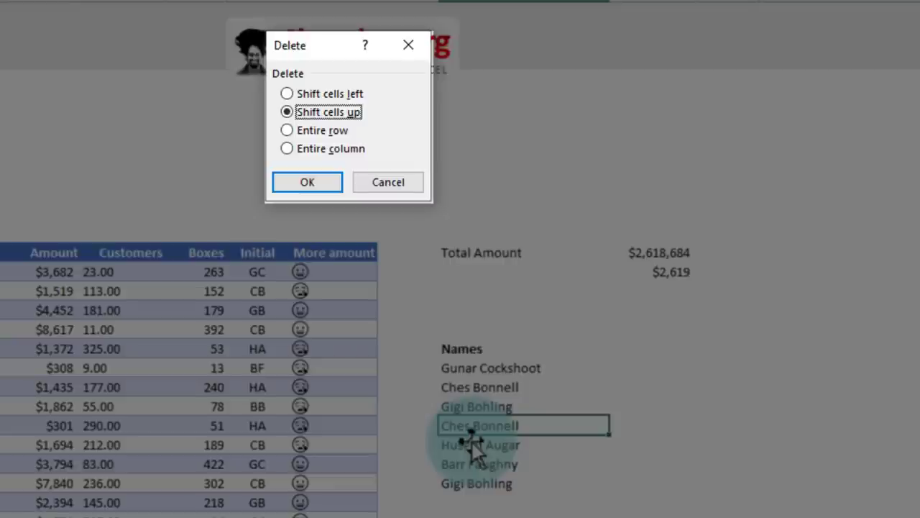
{"action": "key", "text": "Return"}
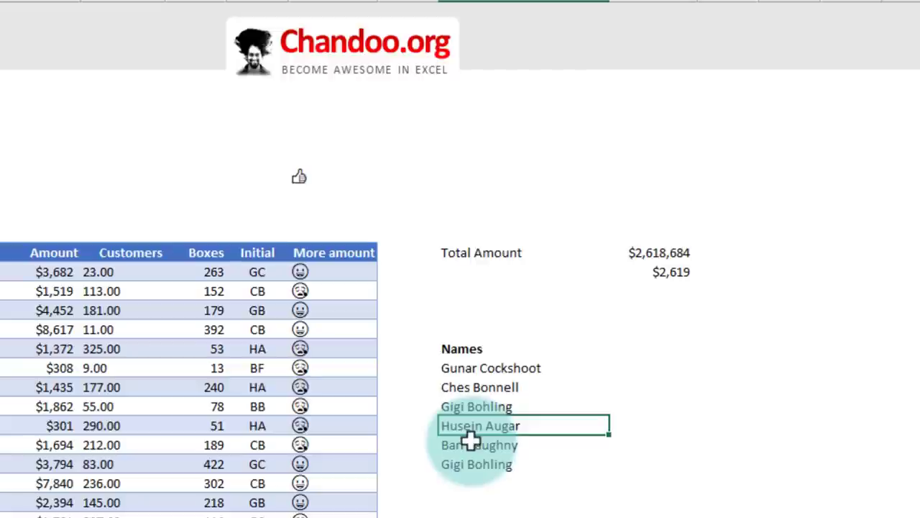
Insert a blank cell at the fourth position of the Names list, shifting the existing cells down.
{"action": "key", "text": "ctrl+shift+equal"}
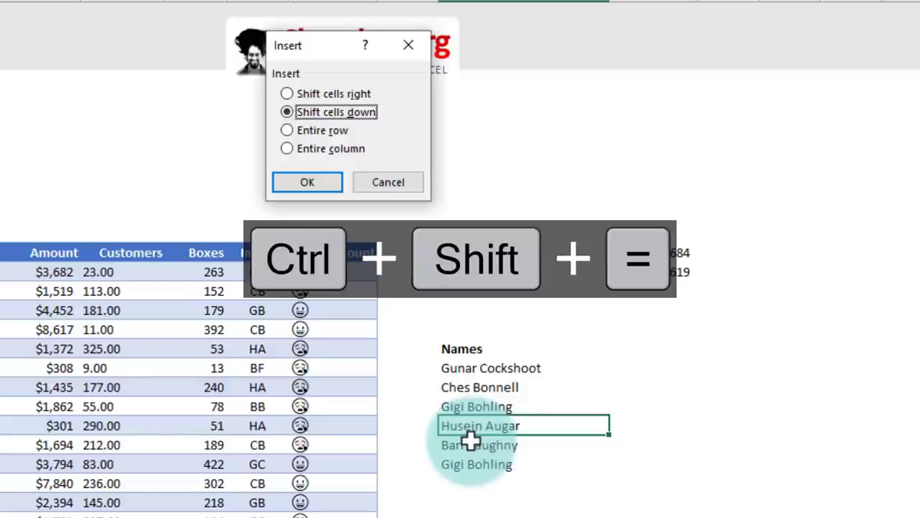
{"action": "key", "text": "r"}
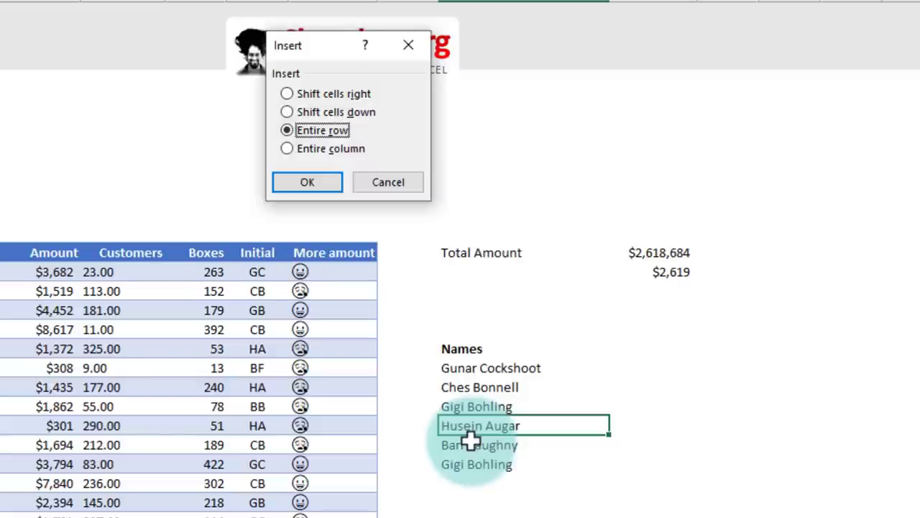
{"action": "key", "text": "d"}
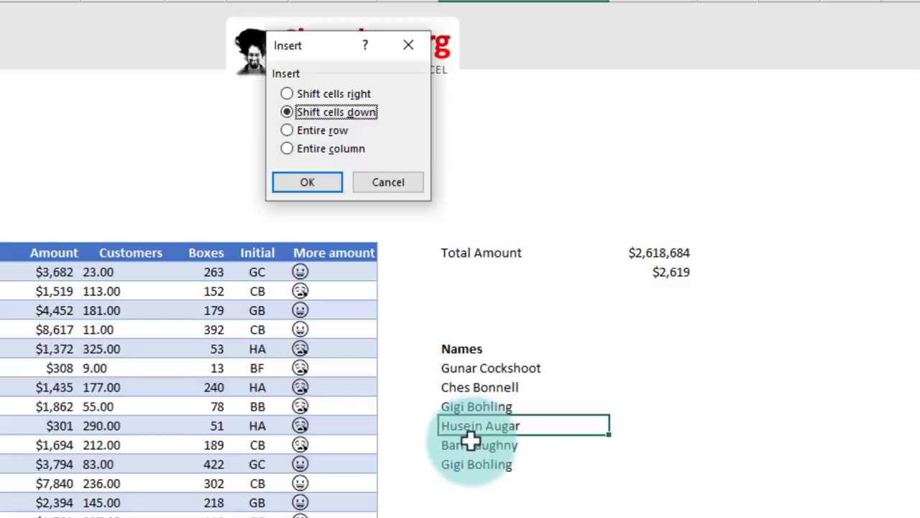
{"action": "key", "text": "Return"}
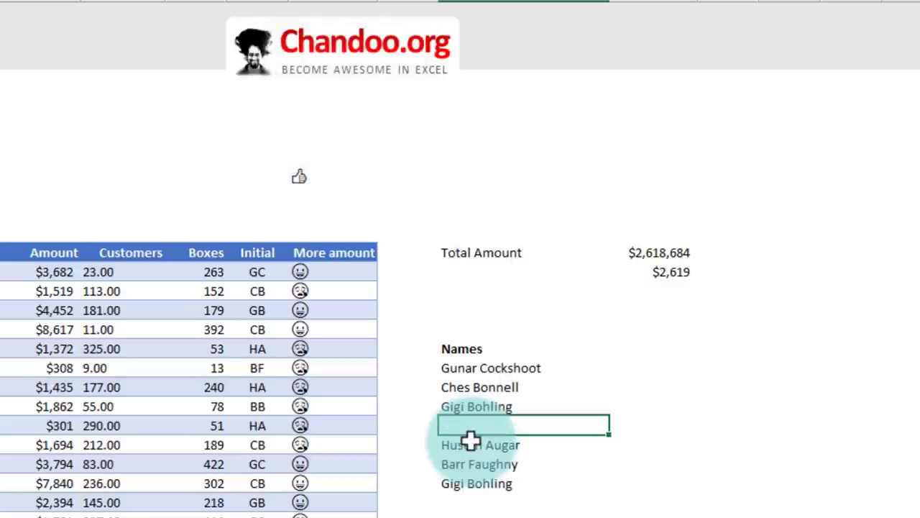